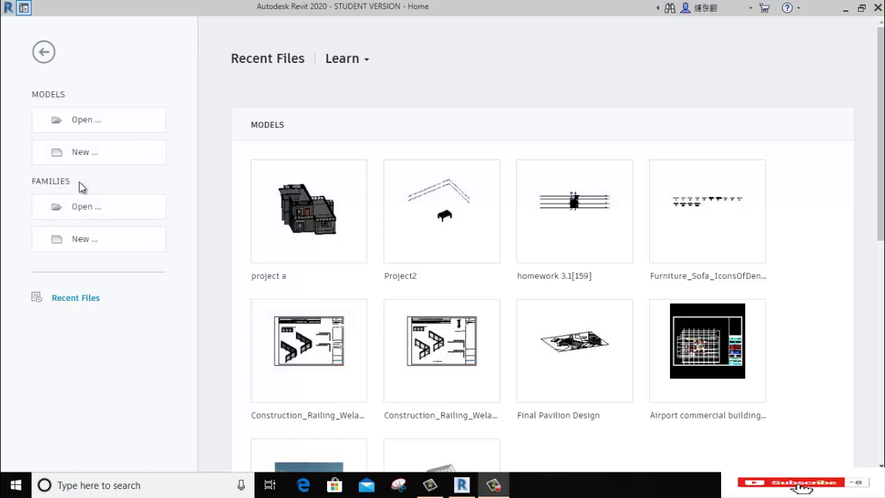
# Step: Create a new family from the Metric Generic Model.rft template, opening Family1's Ref. Level plan
pyautogui.doubleClick(40, 183)
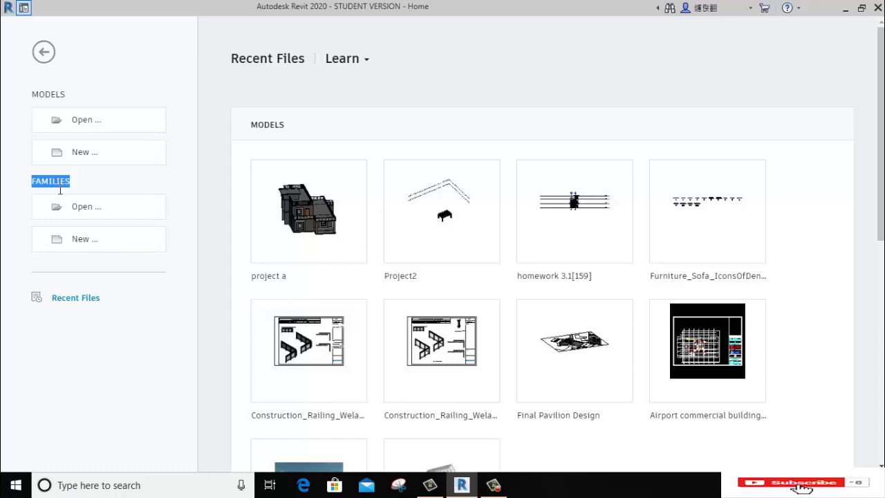
pyautogui.click(40, 183)
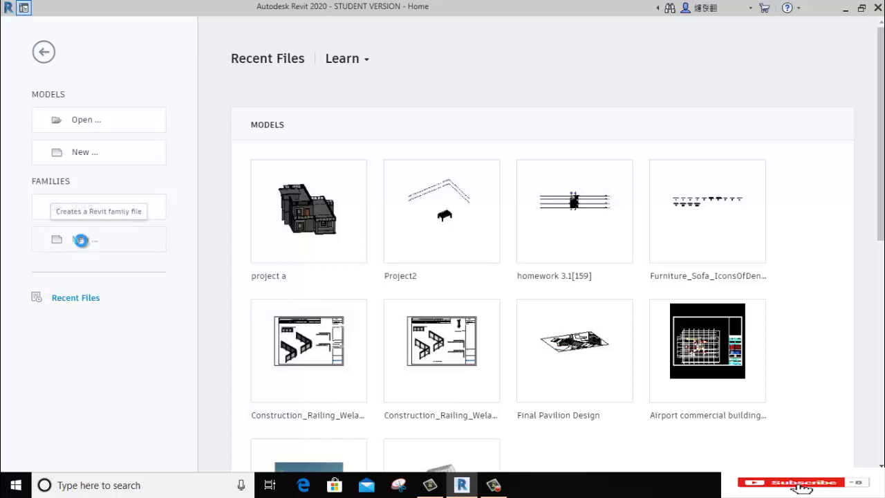
pyautogui.click(81, 240)
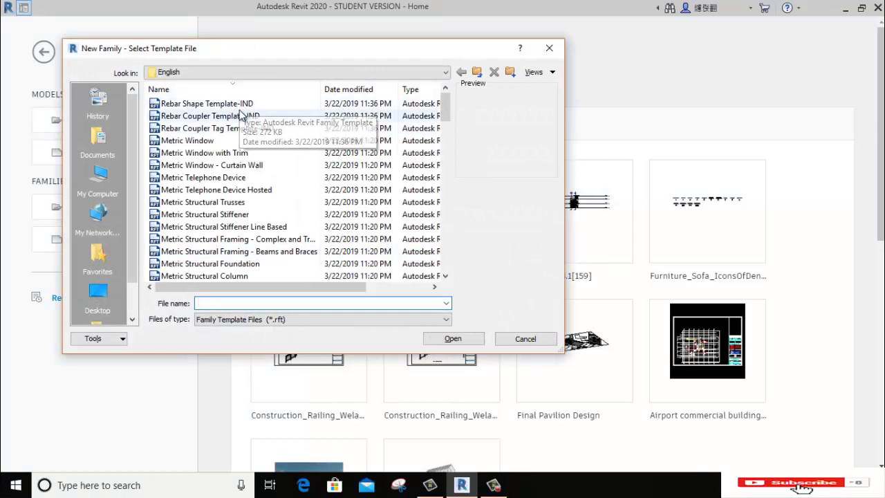
pyautogui.click(232, 106)
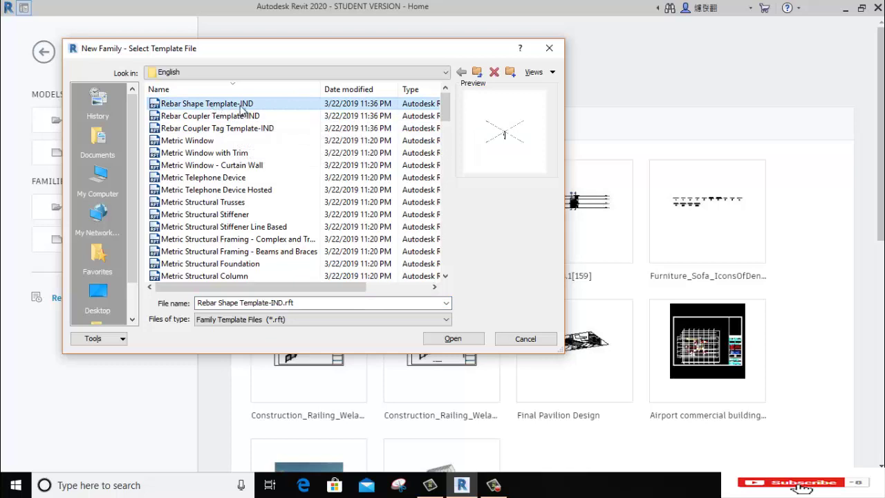
pyautogui.click(204, 145)
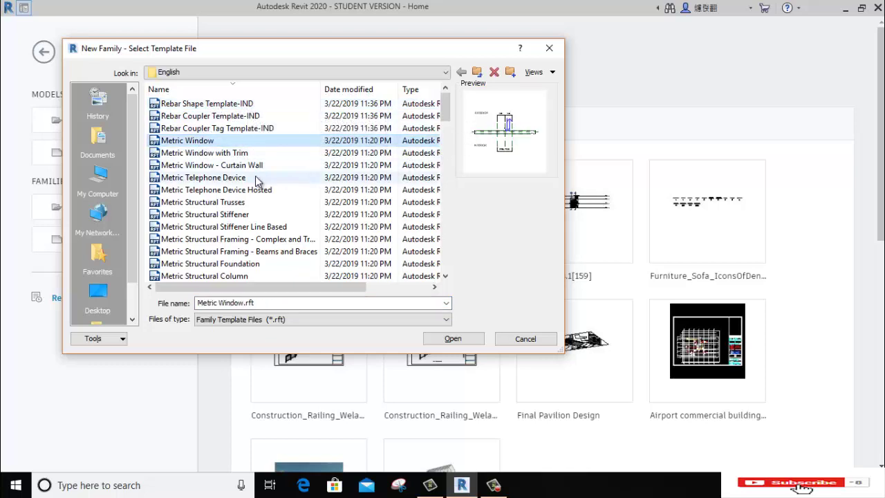
pyautogui.click(249, 201)
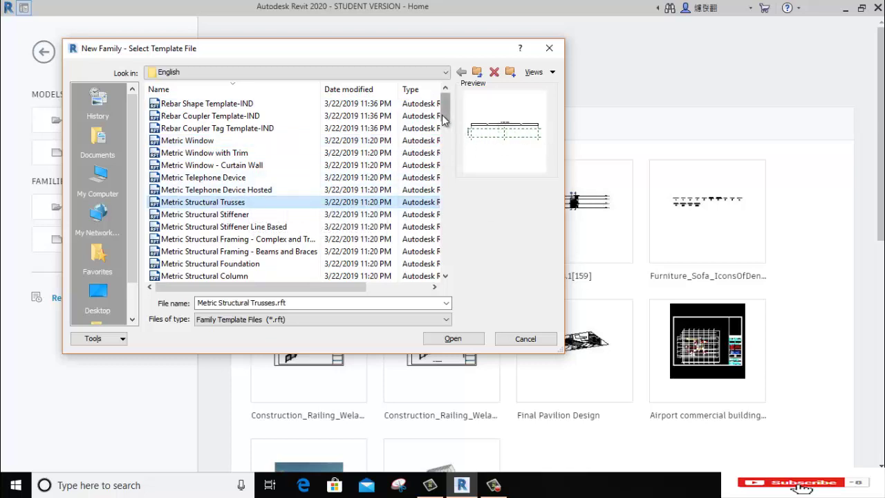
pyautogui.scroll(-2, 349, 184)
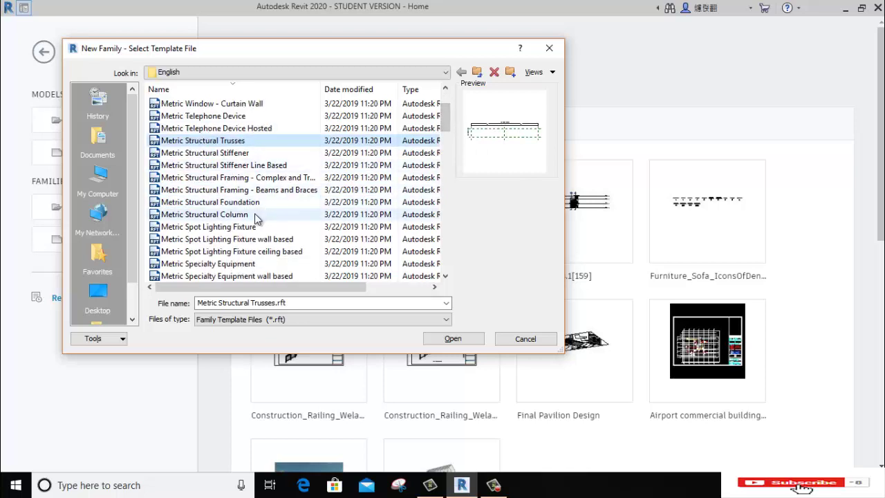
pyautogui.click(276, 214)
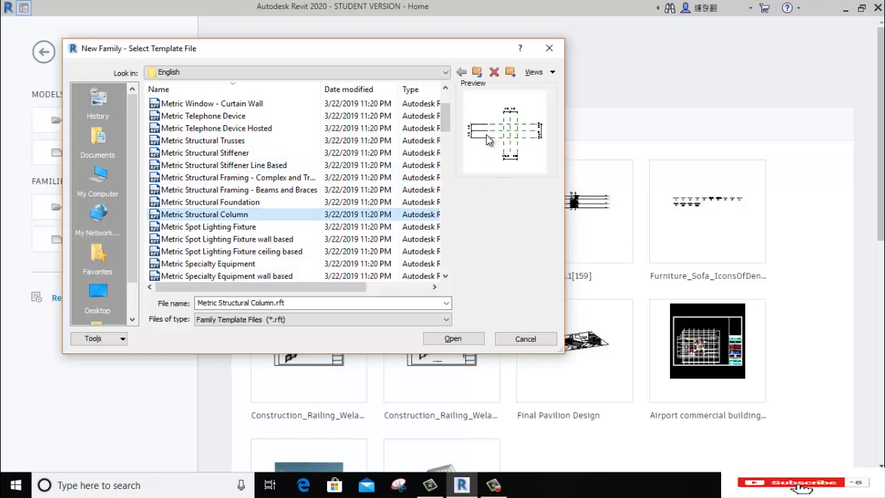
pyautogui.moveTo(444, 120); pyautogui.dragTo(443, 188)
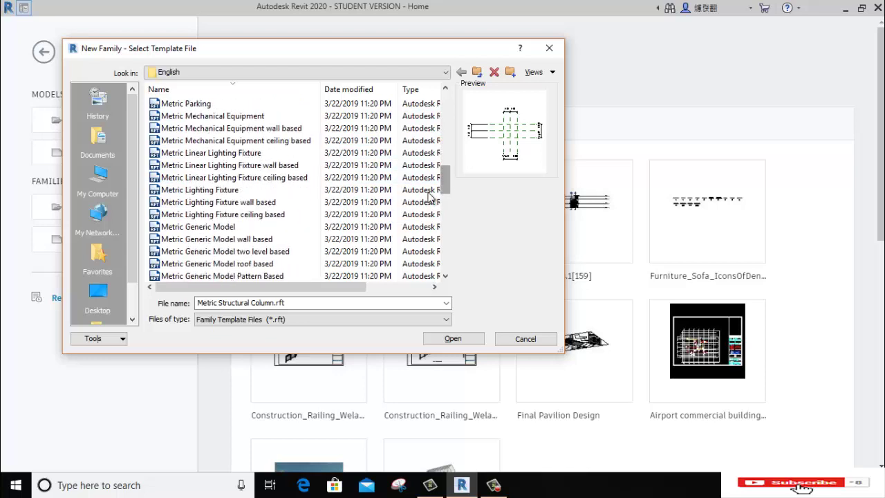
pyautogui.click(296, 229)
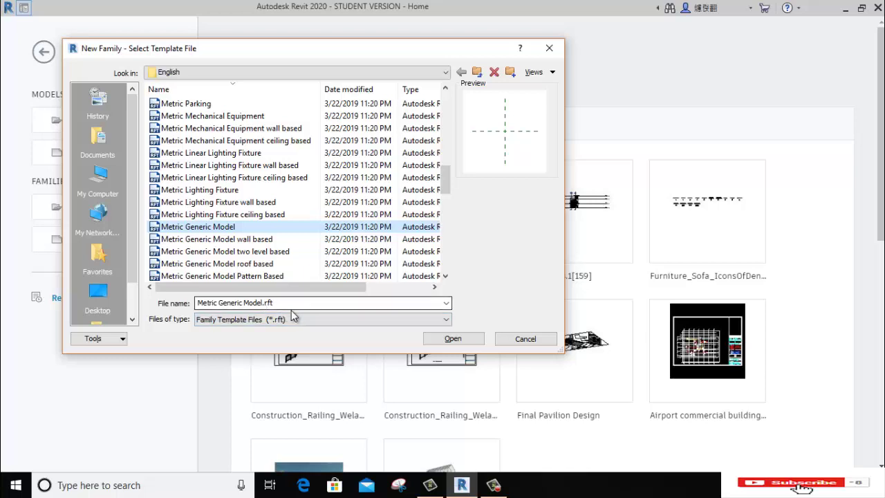
pyautogui.click(468, 342)
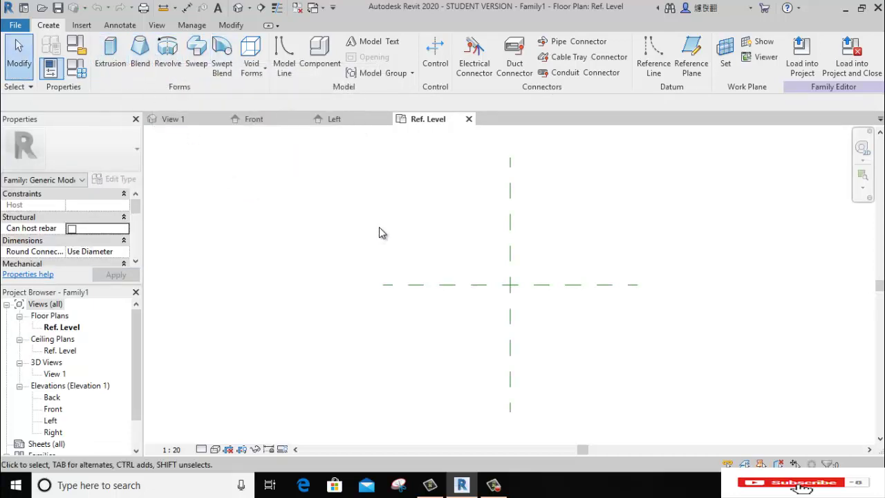
# Step: Draw two vertical reference planes 700 to the right and left of centre
pyautogui.moveTo(379, 228); pyautogui.dragTo(320, 231, button='middle')
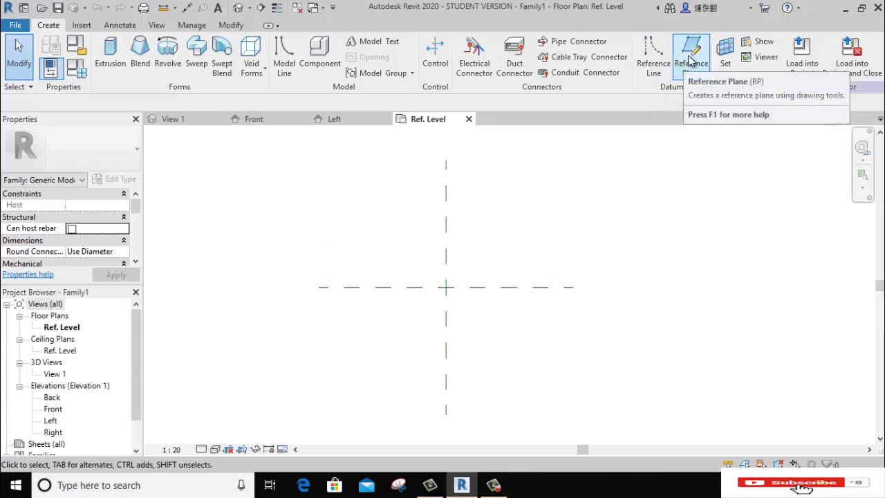
pyautogui.click(690, 61)
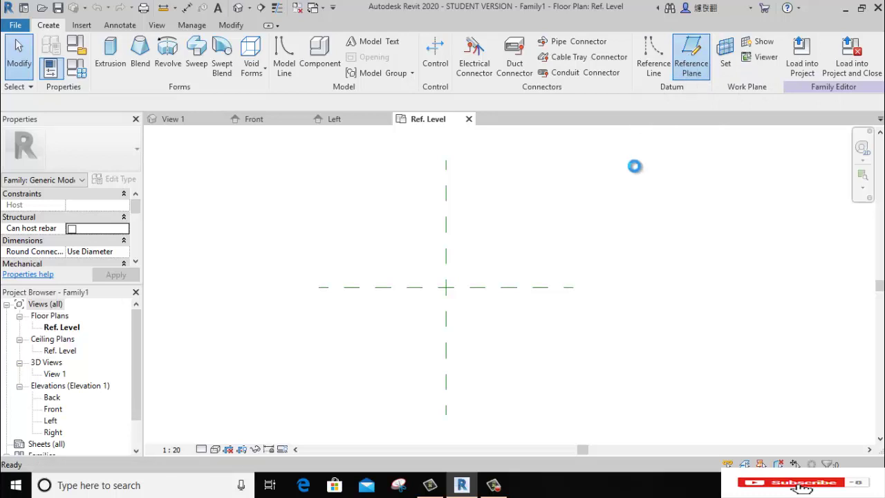
pyautogui.click(490, 160)
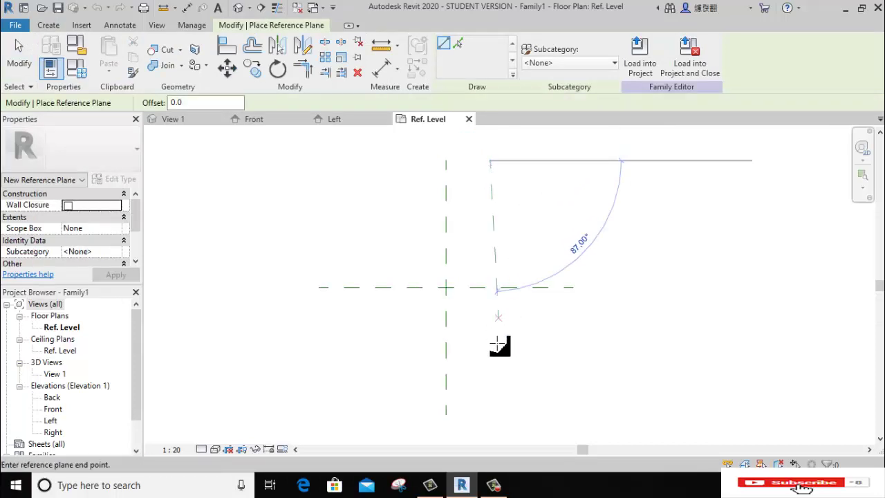
pyautogui.click(490, 409)
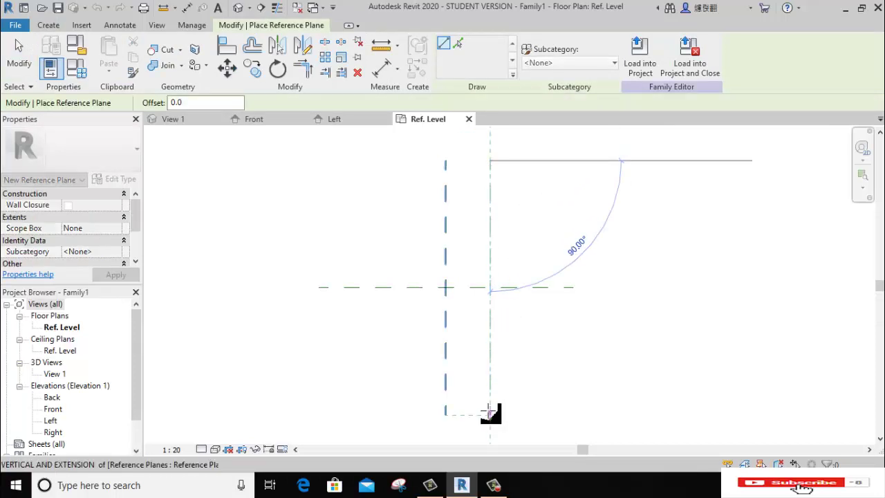
pyautogui.rightClick(368, 223)
pyautogui.click(387, 230)
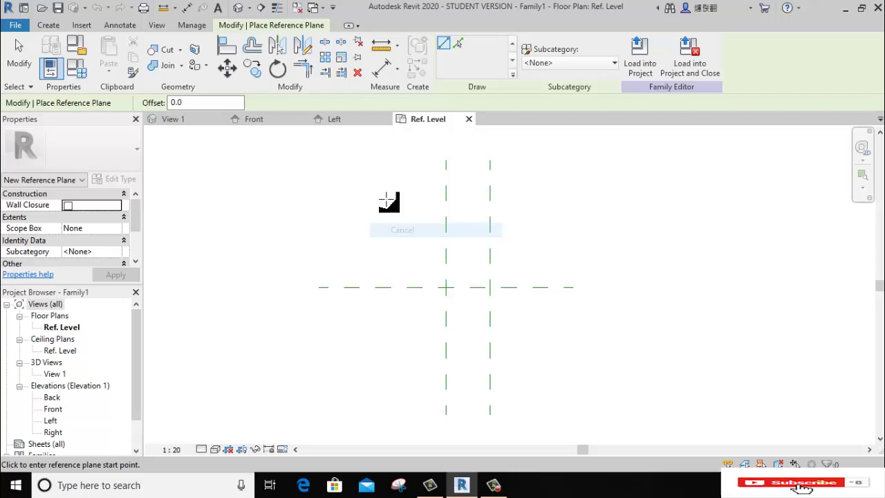
pyautogui.click(401, 161)
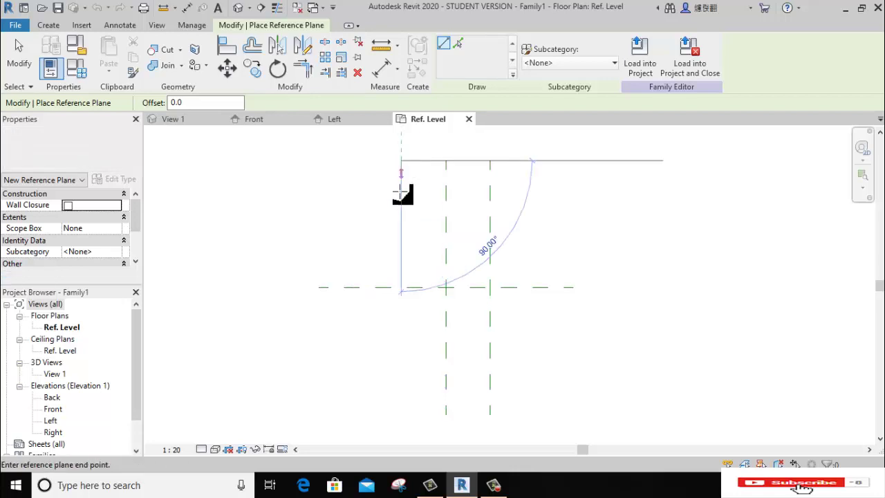
pyautogui.click(401, 413)
pyautogui.rightClick(317, 183)
pyautogui.click(340, 188)
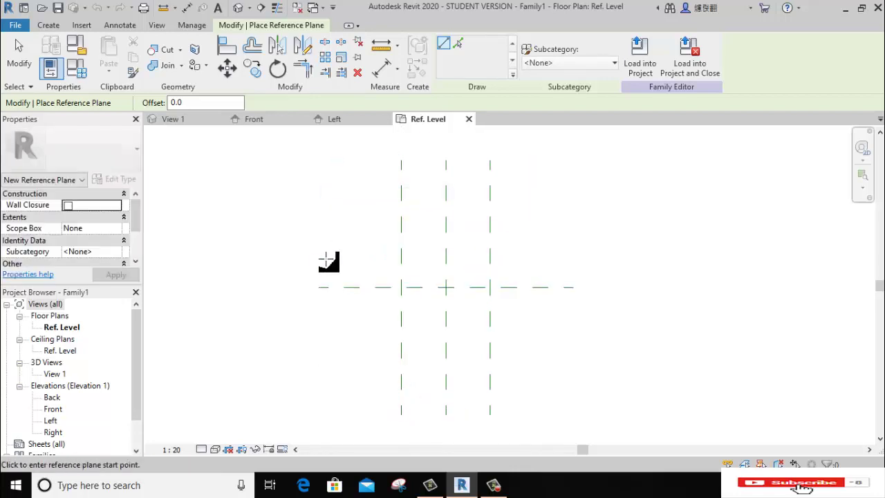
# Step: Add horizontal reference planes about 600 above and 900 below centre
pyautogui.click(318, 250)
pyautogui.click(573, 250)
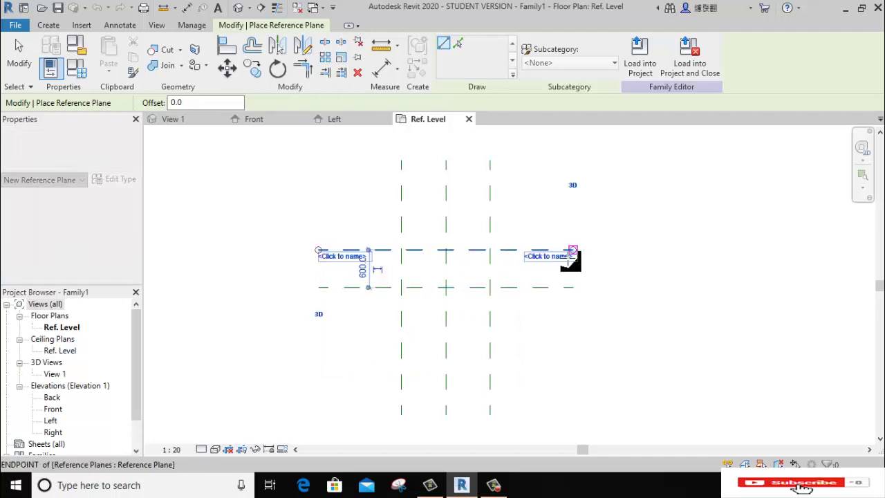
pyautogui.click(318, 343)
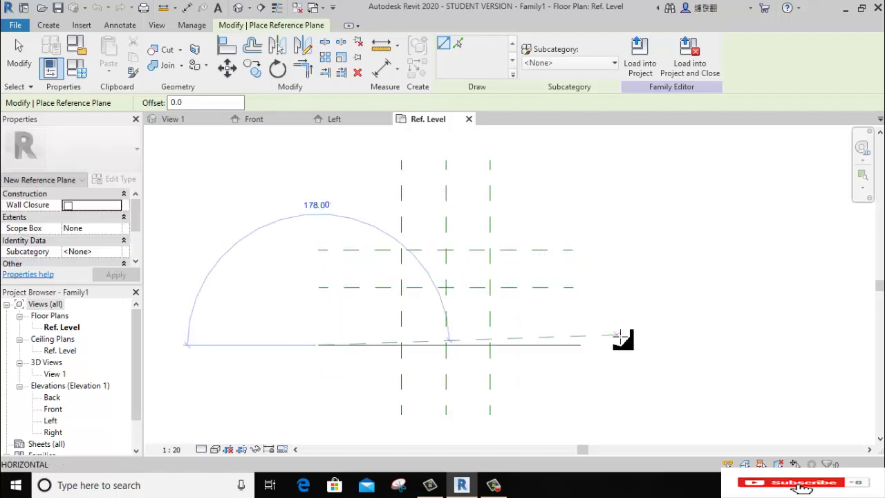
pyautogui.click(573, 344)
pyautogui.rightClick(613, 206)
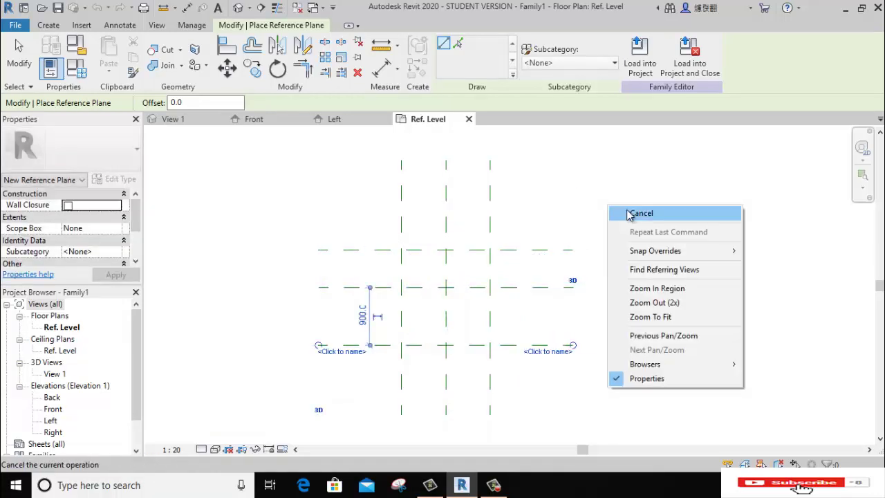
pyautogui.click(648, 213)
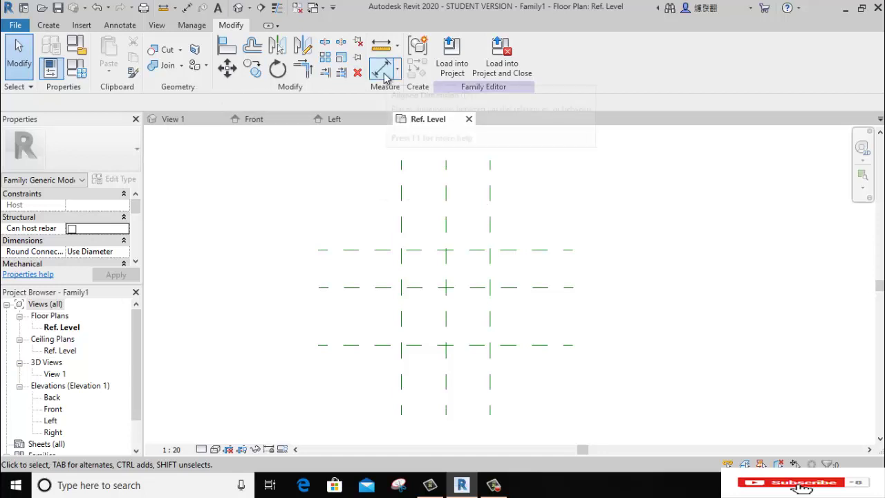
# Step: Dimension the left, centre and right vertical planes and make the spacings equal (EQ)
pyautogui.click(128, 28)
pyautogui.click(54, 56)
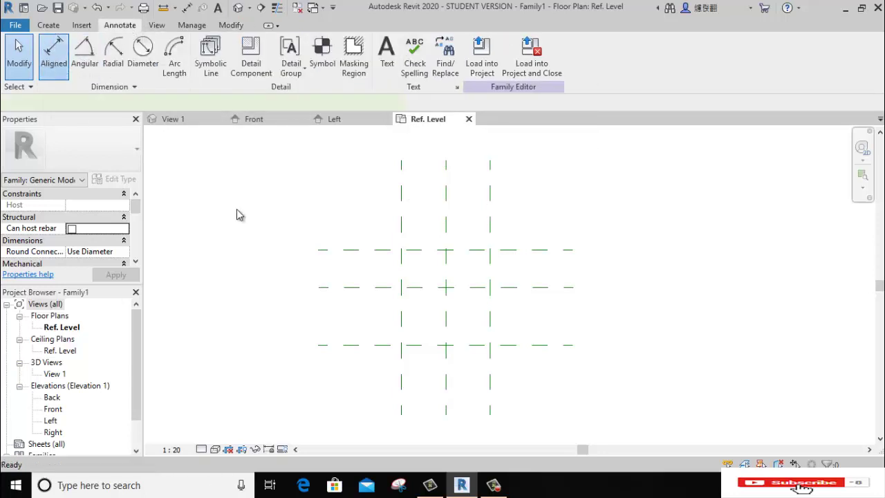
pyautogui.click(401, 201)
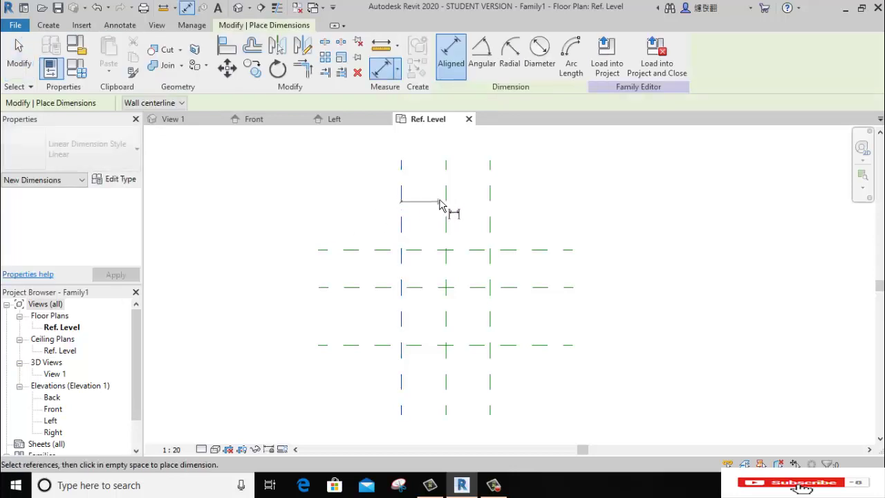
pyautogui.click(445, 200)
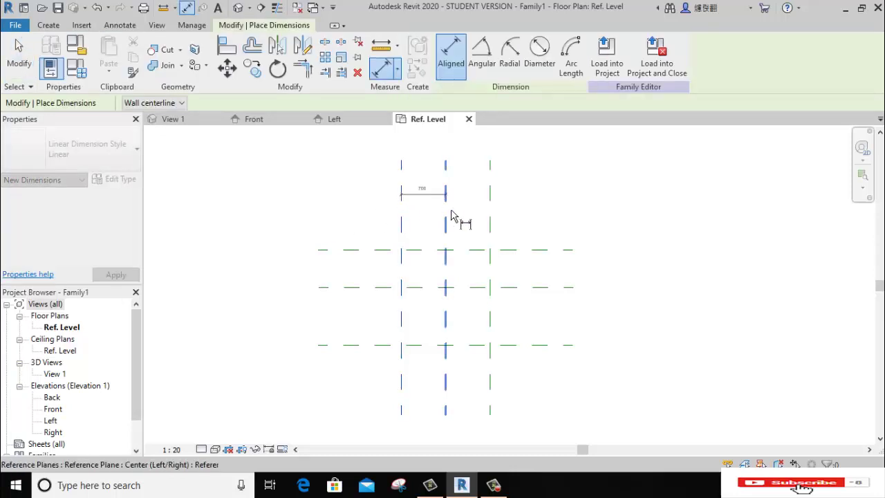
pyautogui.click(490, 200)
pyautogui.click(570, 202)
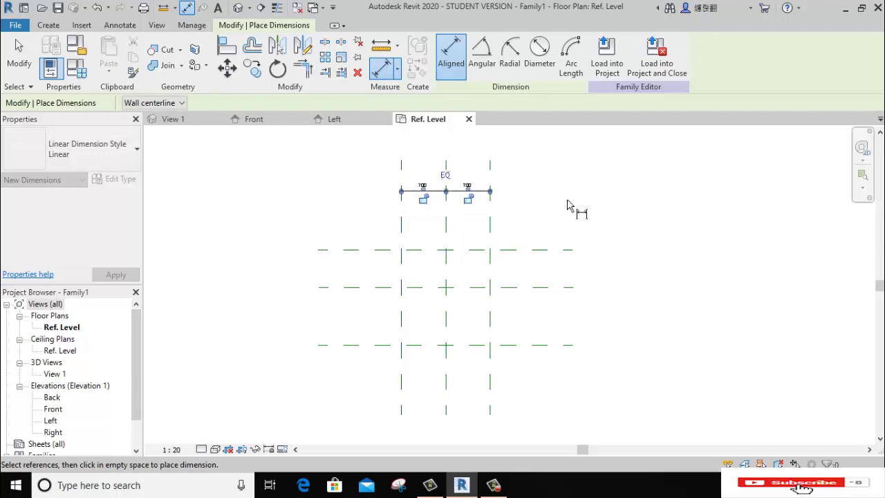
pyautogui.scroll(2, 445, 178)
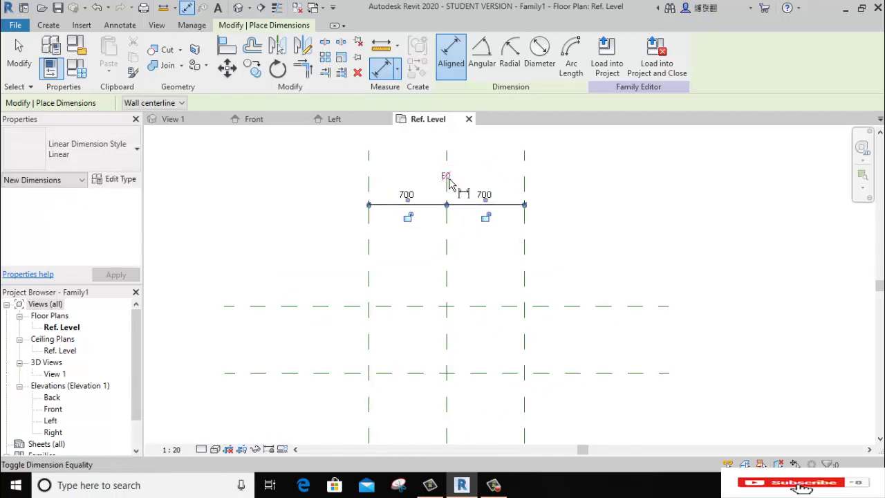
pyautogui.click(447, 178)
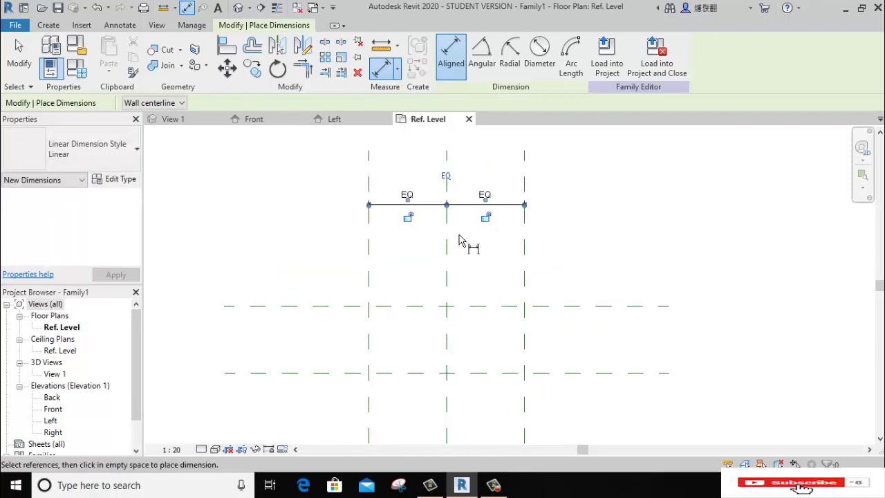
# Step: Add a 700/700 dimension string and a 1400 overall dimension above it
pyautogui.moveTo(459, 240); pyautogui.dragTo(468, 273, button='middle')
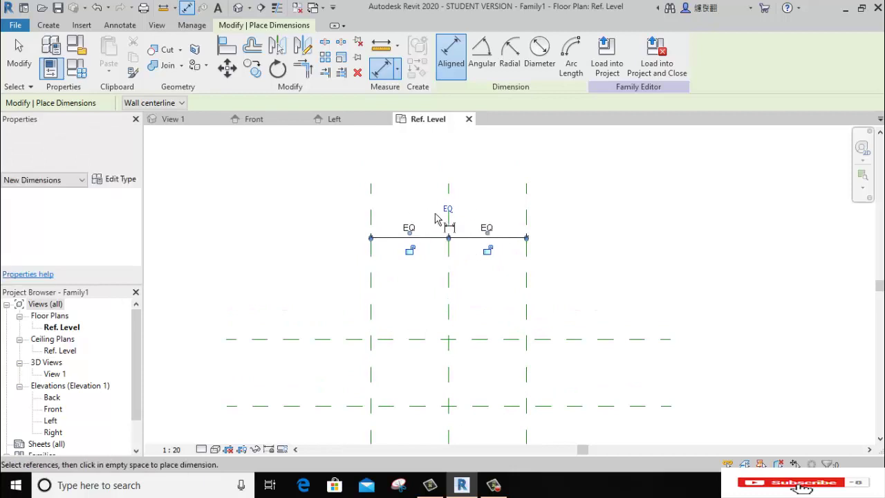
pyautogui.click(371, 188)
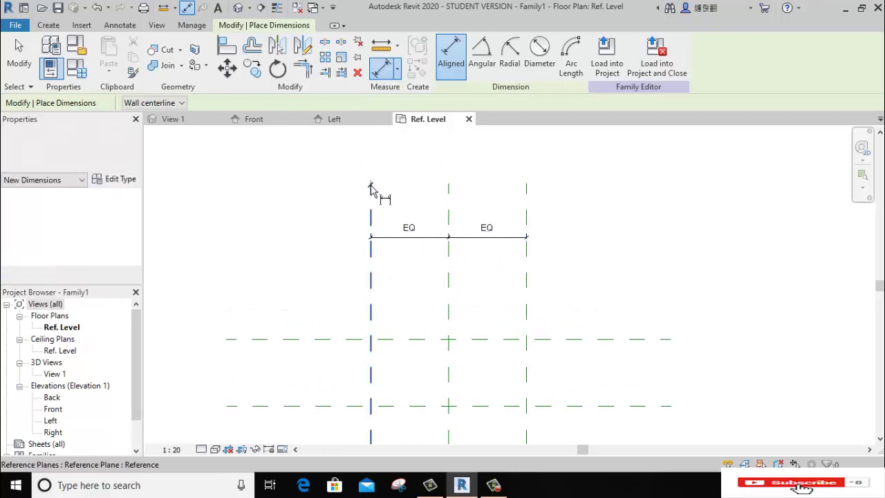
pyautogui.click(449, 193)
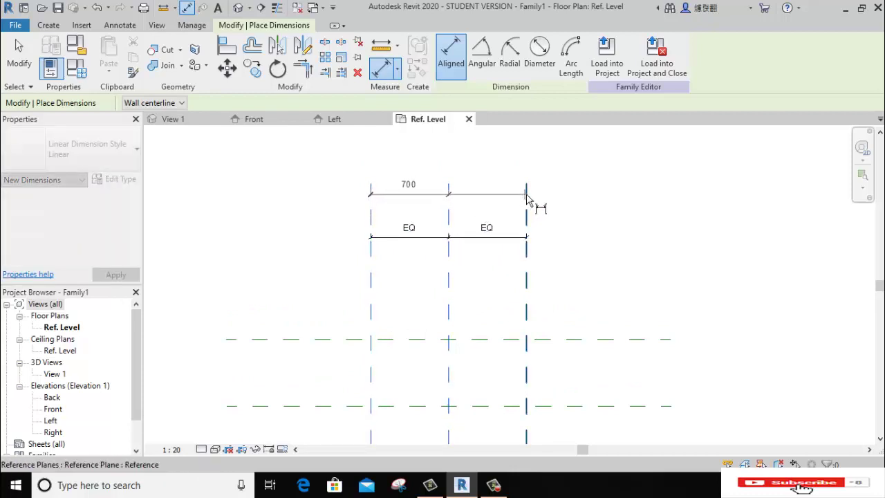
pyautogui.click(527, 197)
pyautogui.click(615, 212)
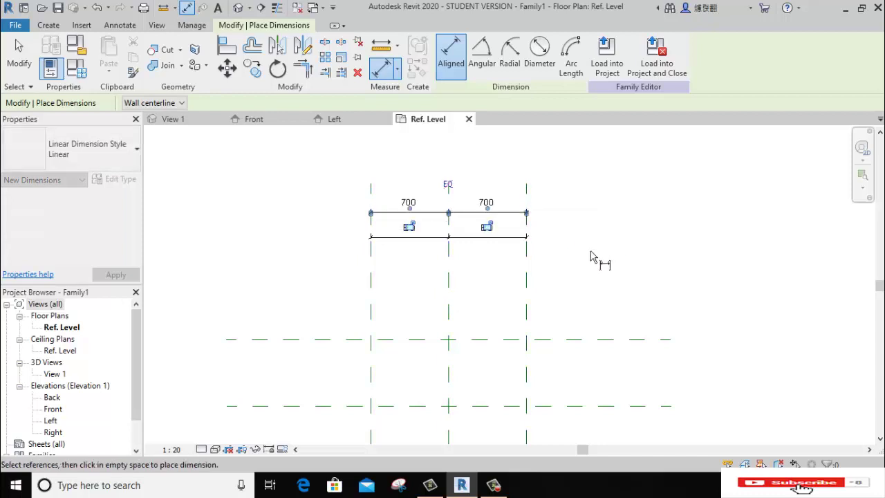
pyautogui.press('Escape')
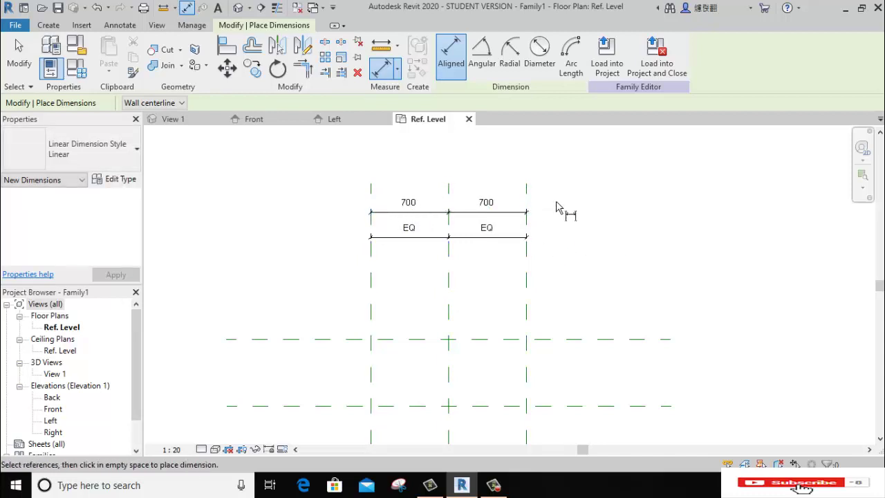
pyautogui.click(370, 193)
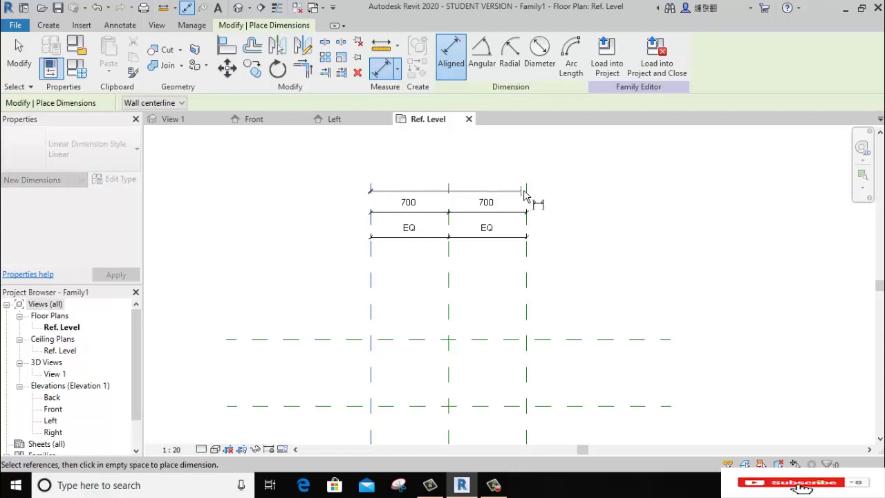
pyautogui.click(528, 196)
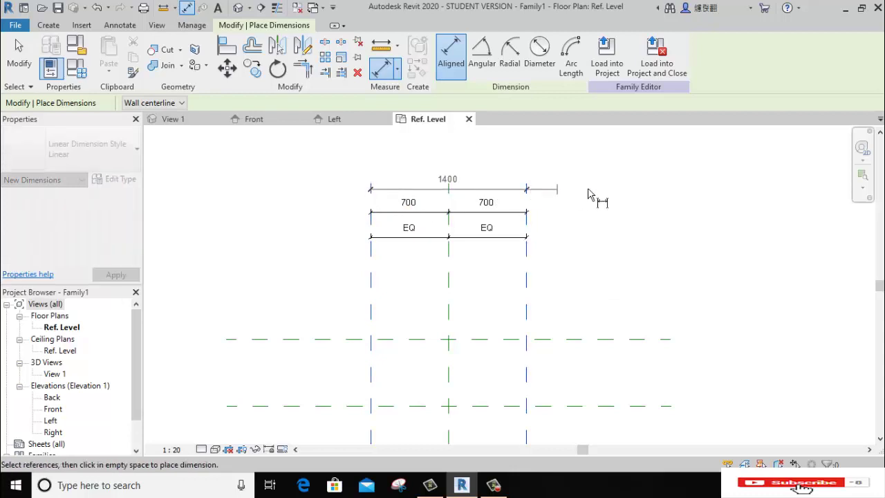
pyautogui.click(642, 181)
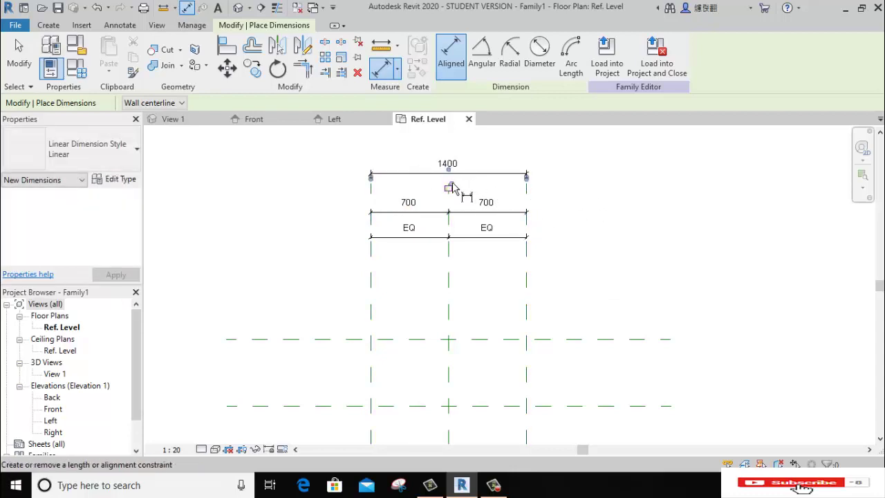
pyautogui.scroll(-3, 450, 187)
# Step: Dimension the top, middle and bottom horizontal planes and make the spacings equal (EQ)
pyautogui.moveTo(371, 228); pyautogui.dragTo(363, 203, button='middle')
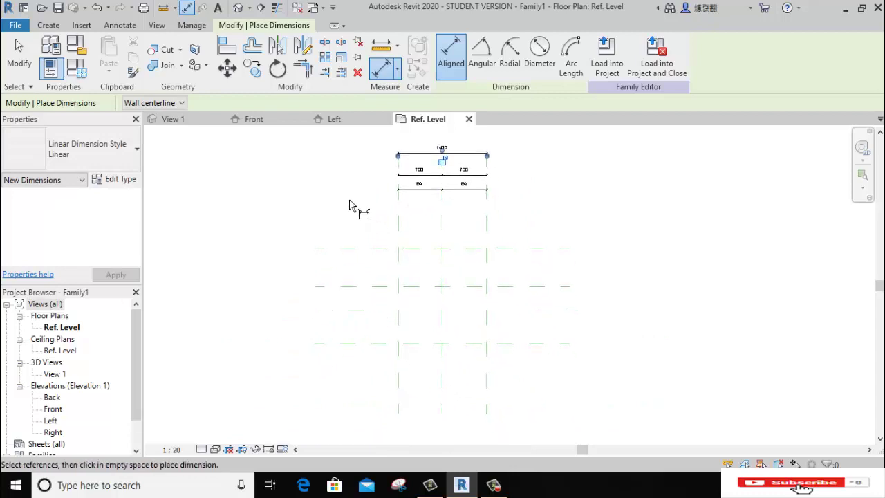
pyautogui.click(349, 247)
pyautogui.click(351, 285)
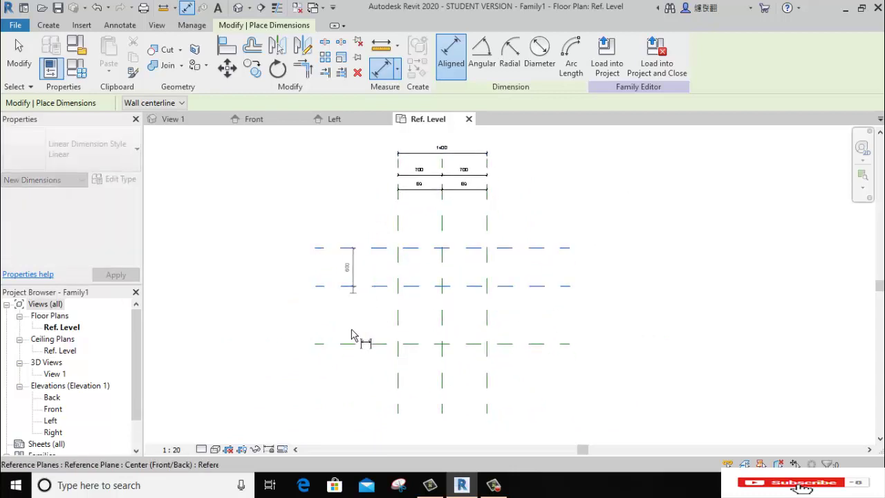
pyautogui.click(352, 344)
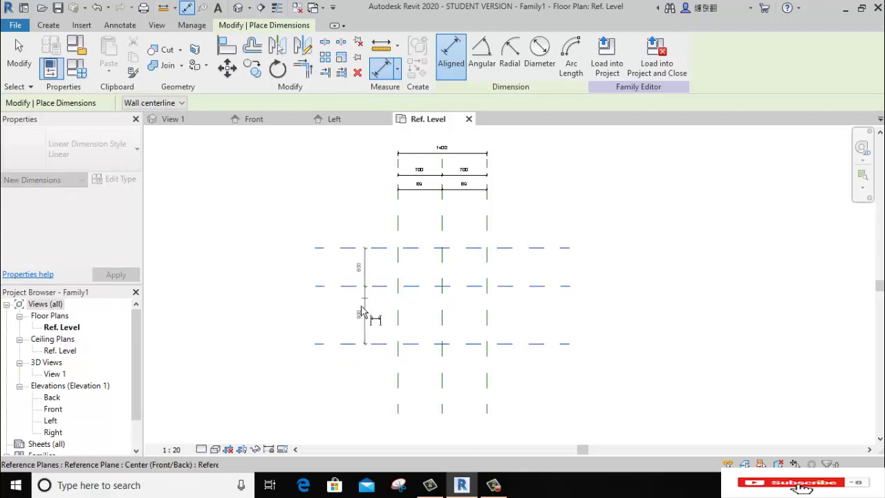
pyautogui.click(354, 406)
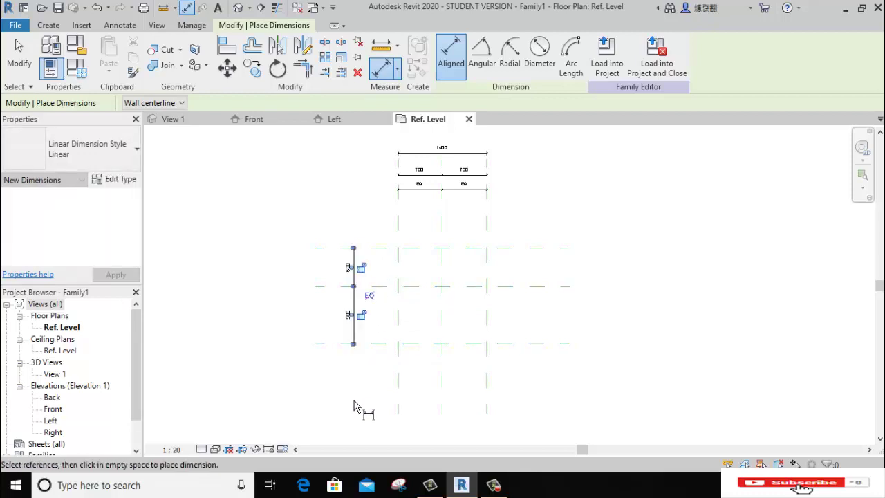
pyautogui.click(368, 296)
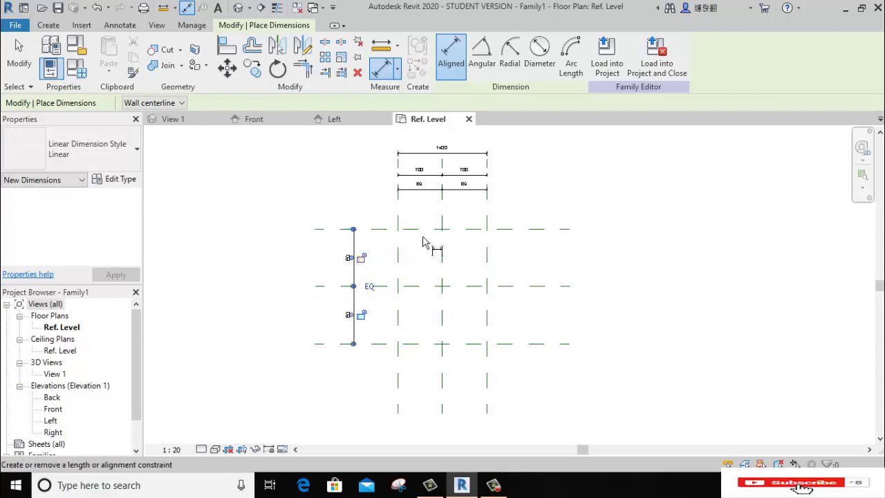
# Step: Add a 900/900 dimension string and an 1800 overall vertical dimension
pyautogui.click(315, 228)
pyautogui.click(315, 286)
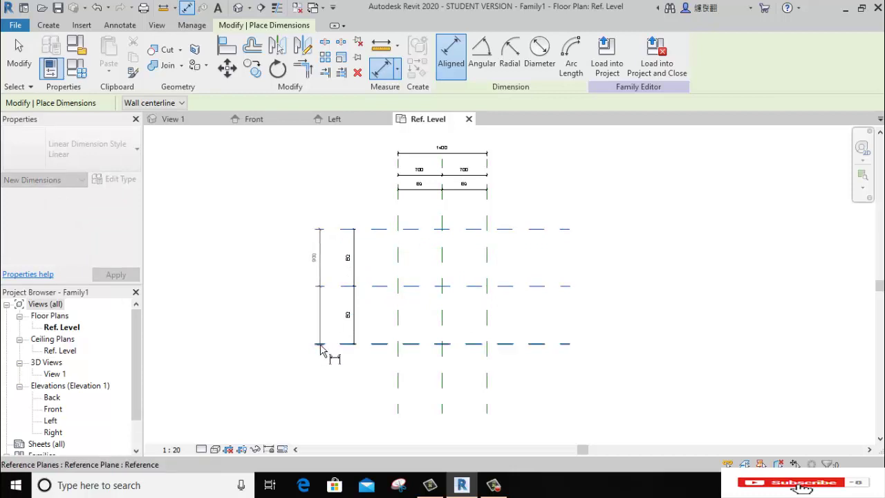
pyautogui.click(335, 398)
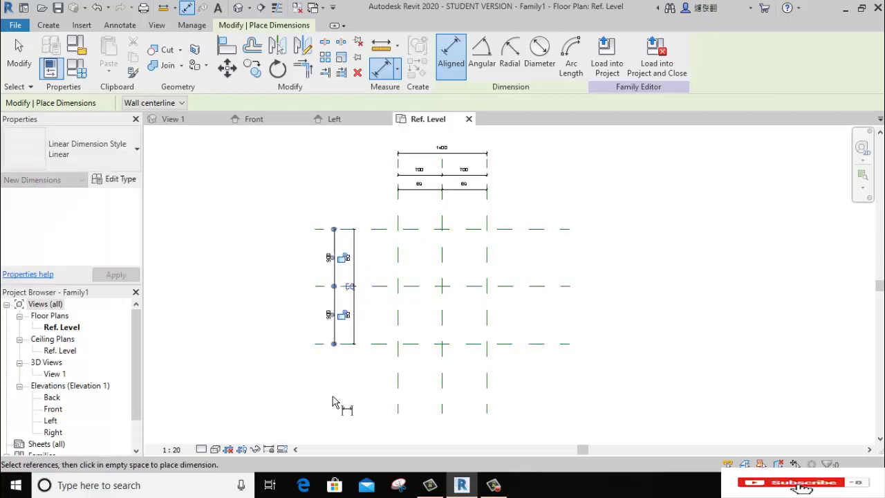
pyautogui.click(316, 229)
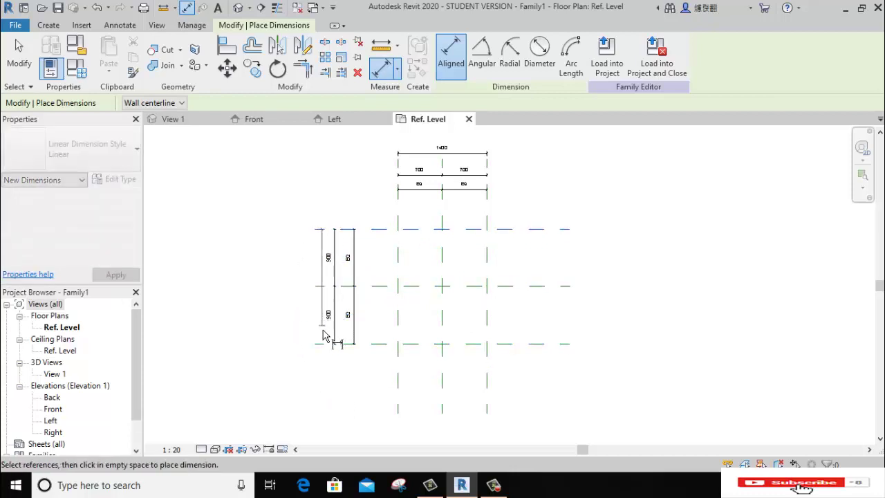
pyautogui.click(317, 344)
pyautogui.click(313, 391)
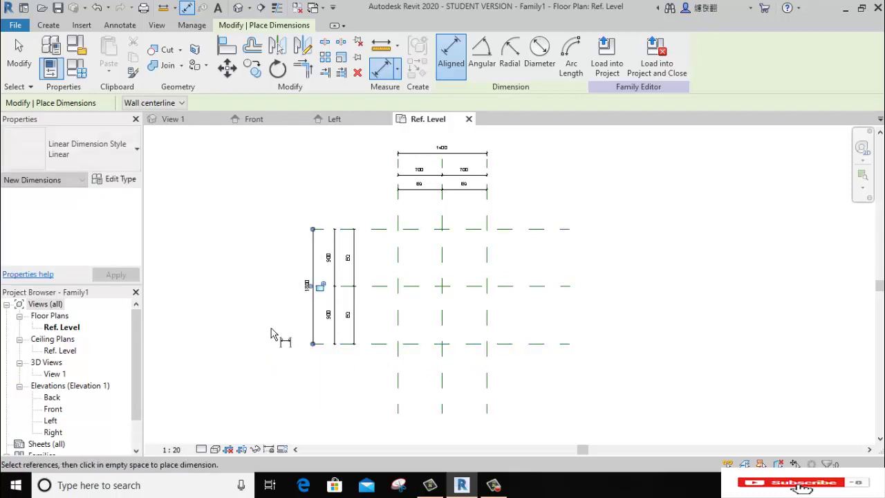
pyautogui.scroll(3, 307, 298)
pyautogui.scroll(-4, 308, 299)
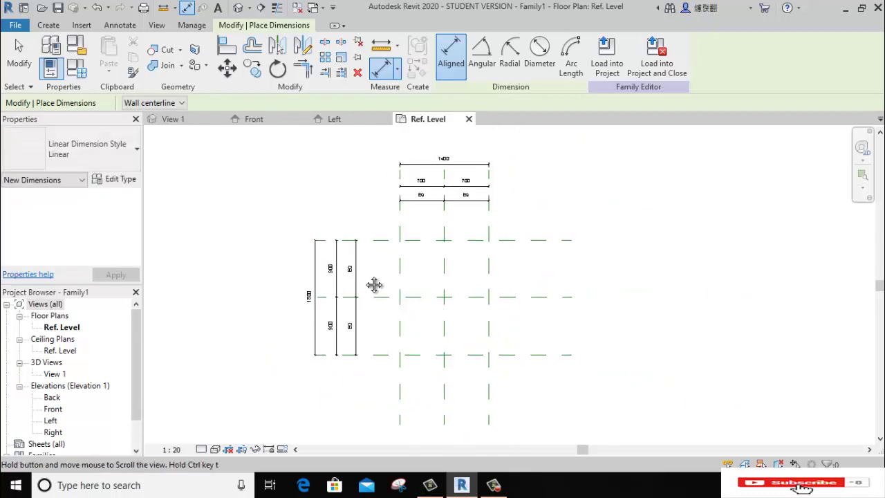
pyautogui.moveTo(375, 283); pyautogui.dragTo(375, 321, button='middle')
pyautogui.rightClick(330, 195)
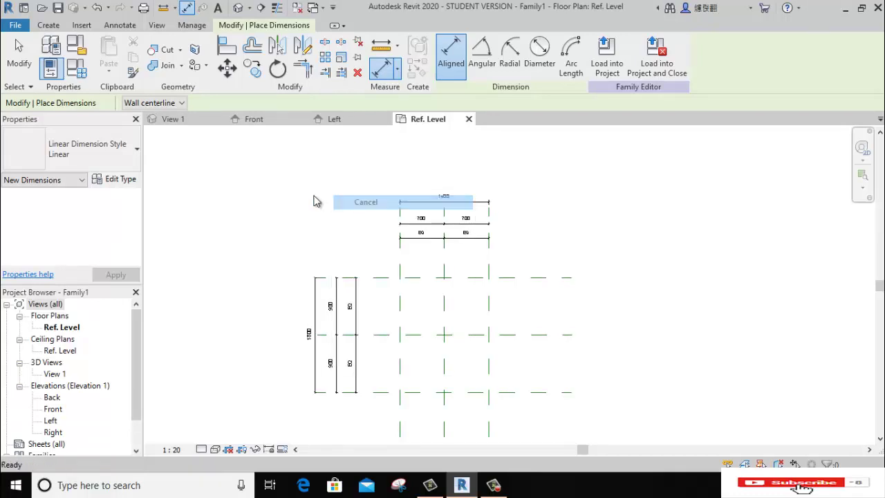
pyautogui.click(336, 201)
pyautogui.scroll(2, 470, 185)
pyautogui.scroll(1, 468, 193)
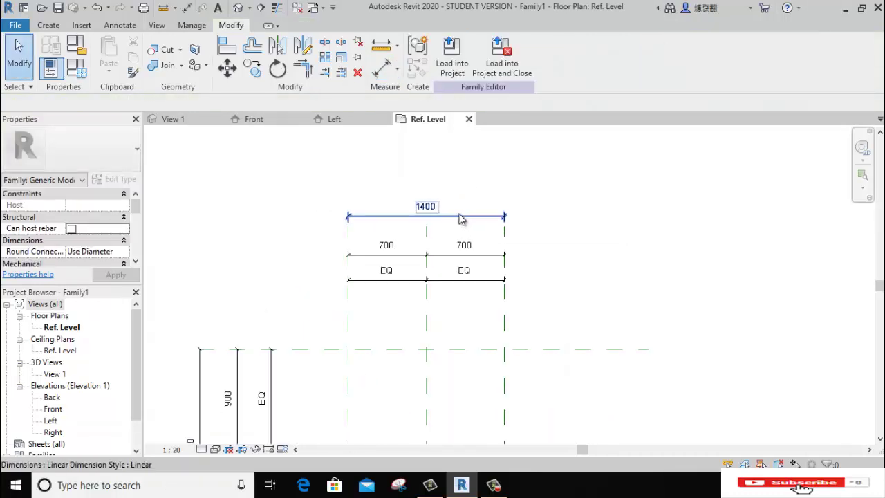
# Step: Label the 1400 overall dimension with a new type parameter named 'length'
pyautogui.click(460, 199)
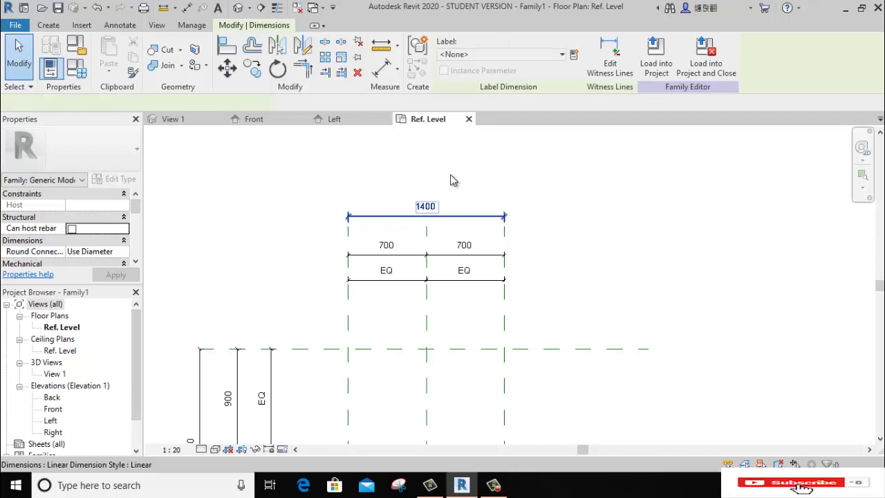
pyautogui.click(573, 59)
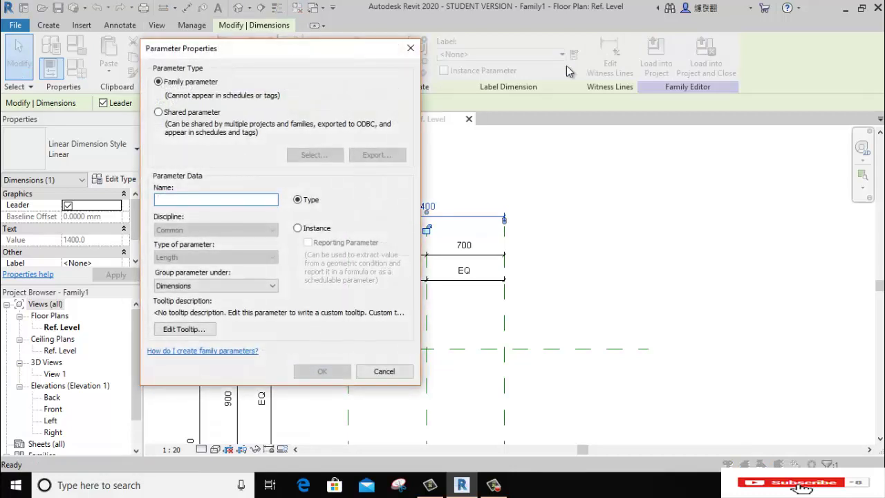
pyautogui.write('length')
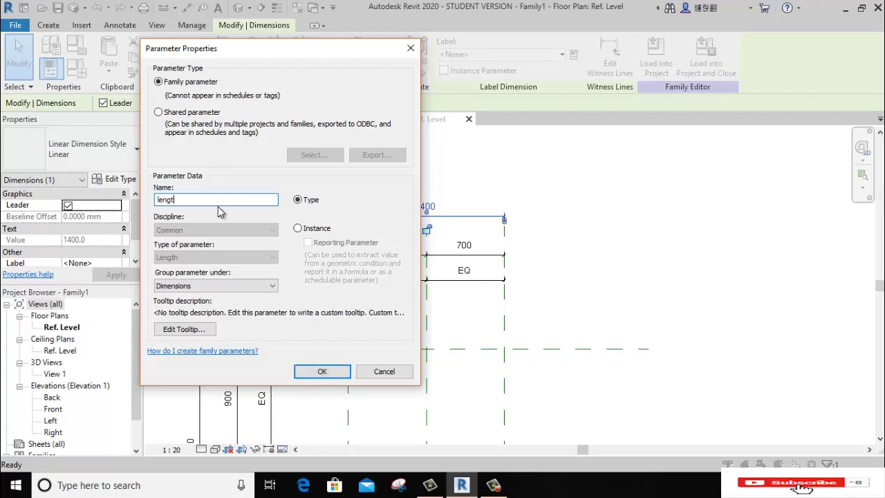
pyautogui.click(320, 372)
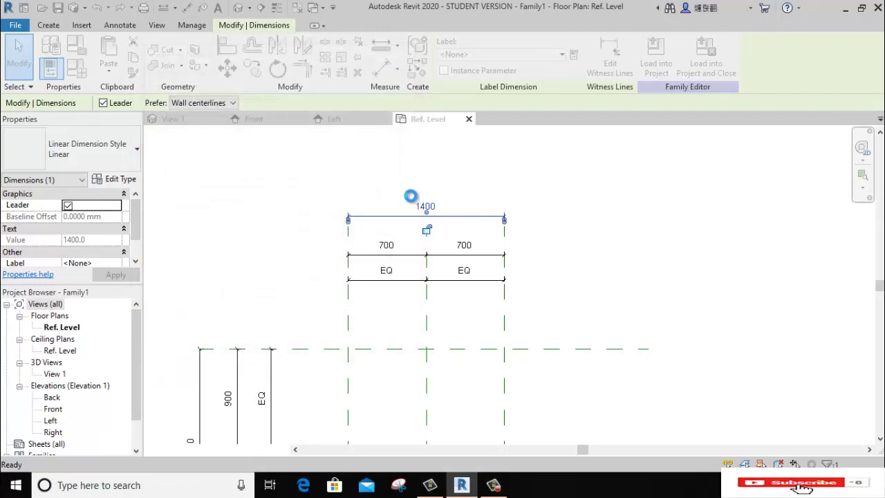
pyautogui.click(542, 214)
pyautogui.scroll(-2, 544, 214)
pyautogui.moveTo(555, 231); pyautogui.dragTo(539, 203, button='middle')
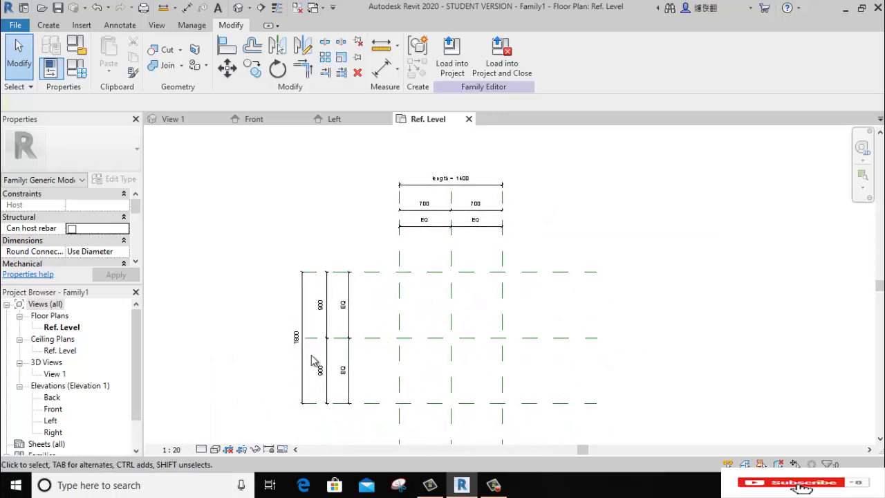
pyautogui.scroll(1, 291, 378)
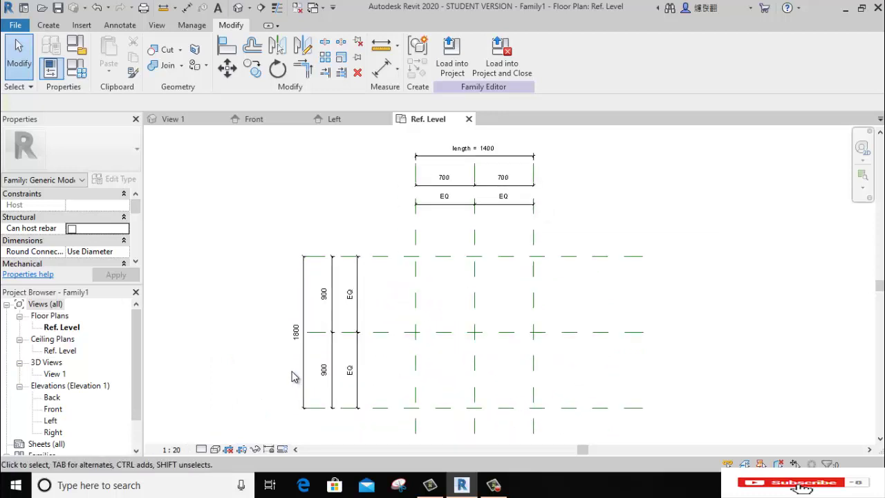
pyautogui.moveTo(291, 377); pyautogui.dragTo(278, 359, button='middle')
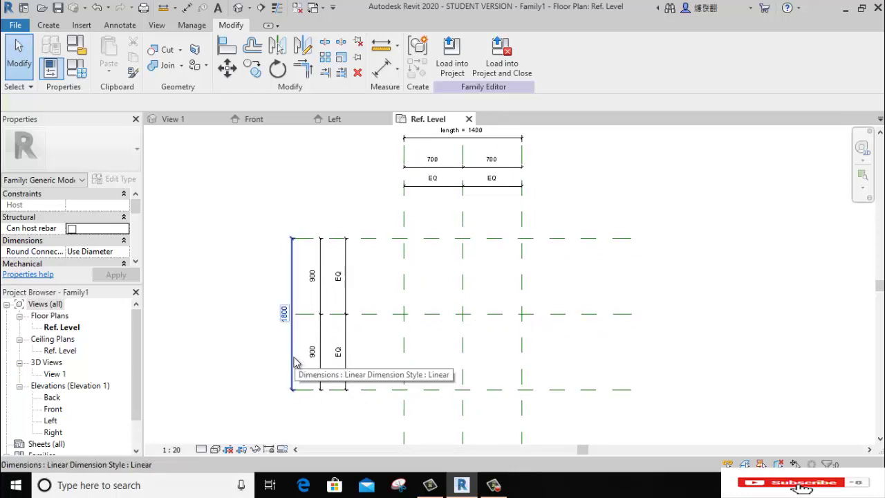
pyautogui.click(293, 361)
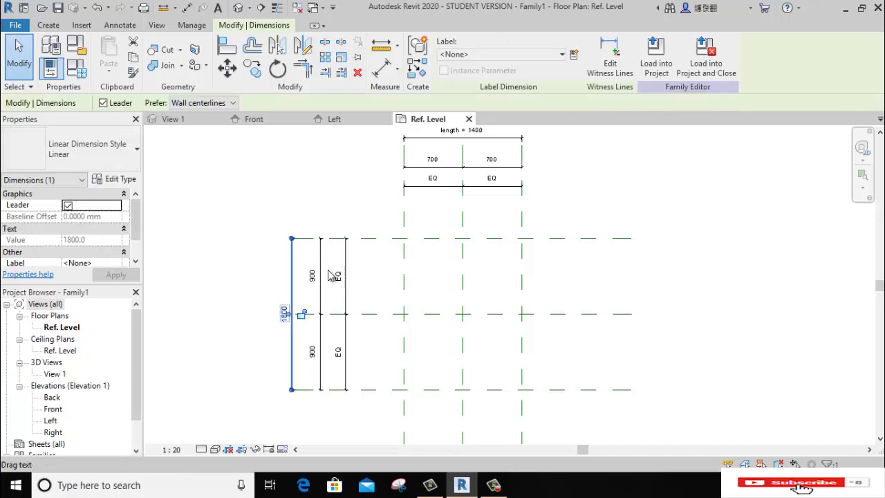
pyautogui.click(574, 55)
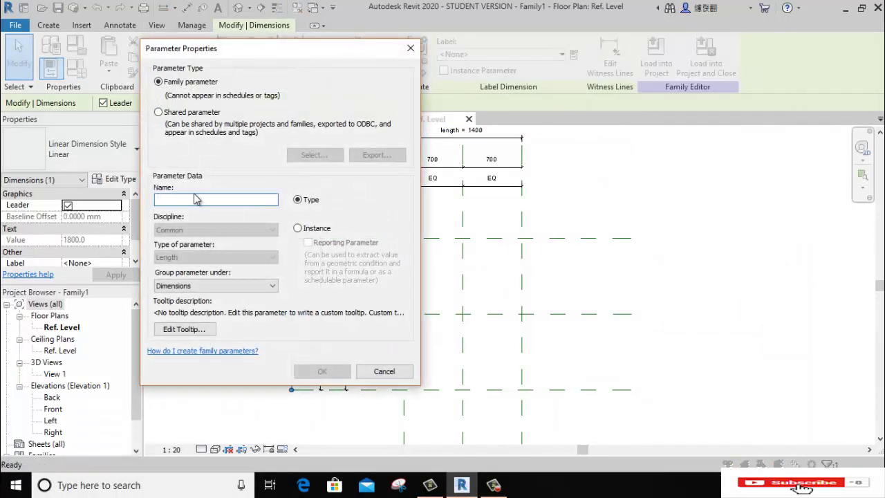
pyautogui.write('width')
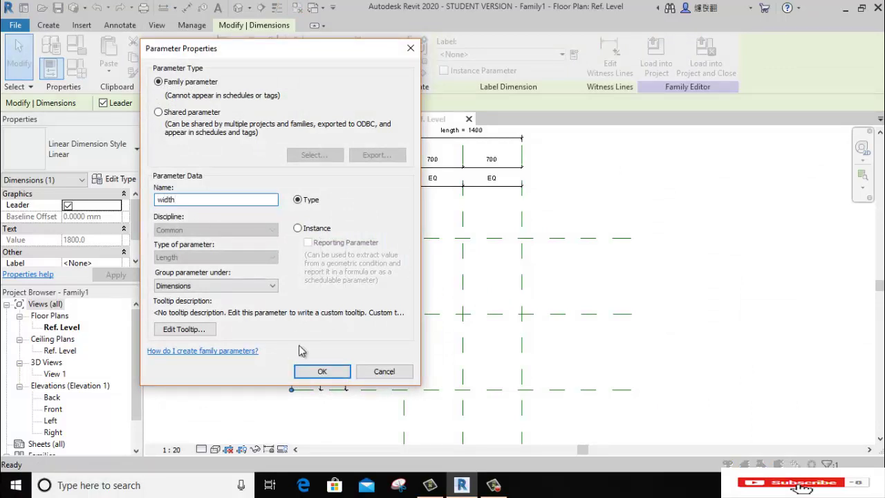
pyautogui.click(320, 371)
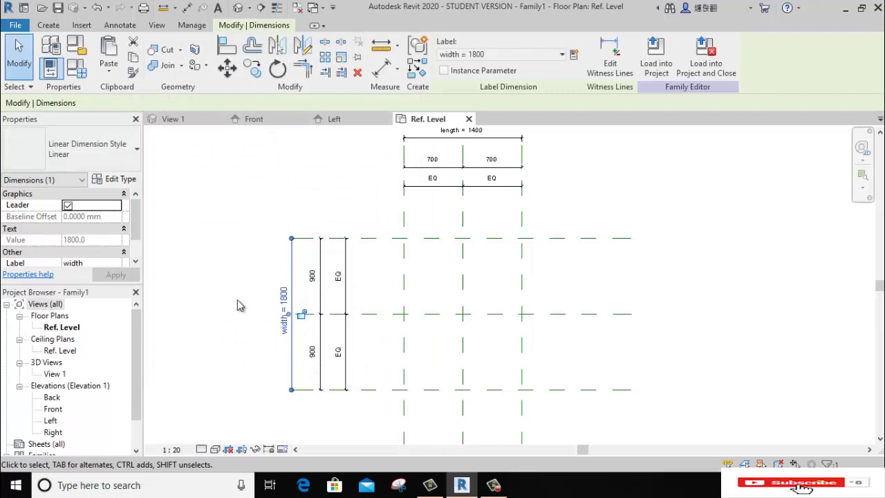
pyautogui.click(237, 298)
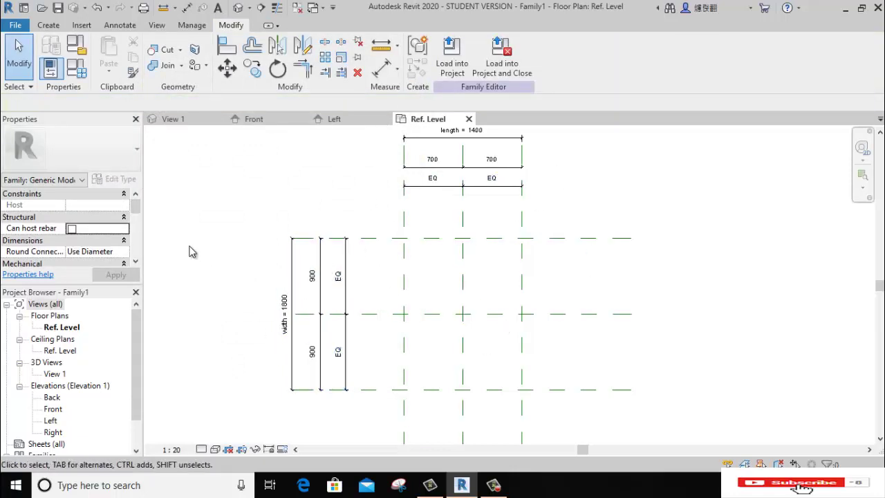
pyautogui.scroll(-1, 192, 251)
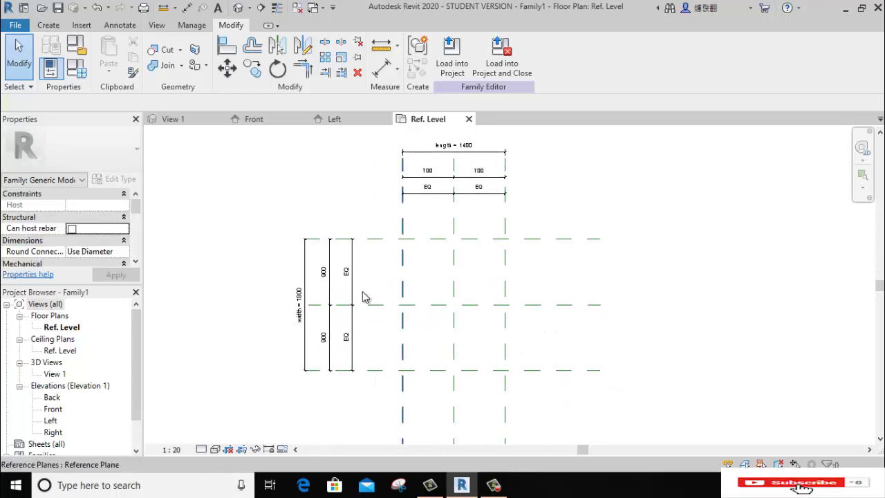
# Step: Change the width parameter from 1800 to 1200 in Family Types, giving 600/600 spacings
pyautogui.click(78, 71)
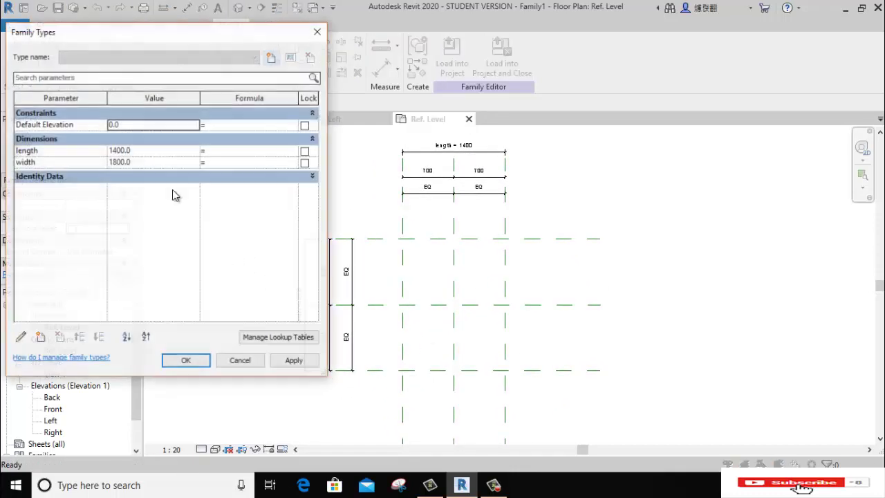
pyautogui.click(151, 163)
pyautogui.write('1200')
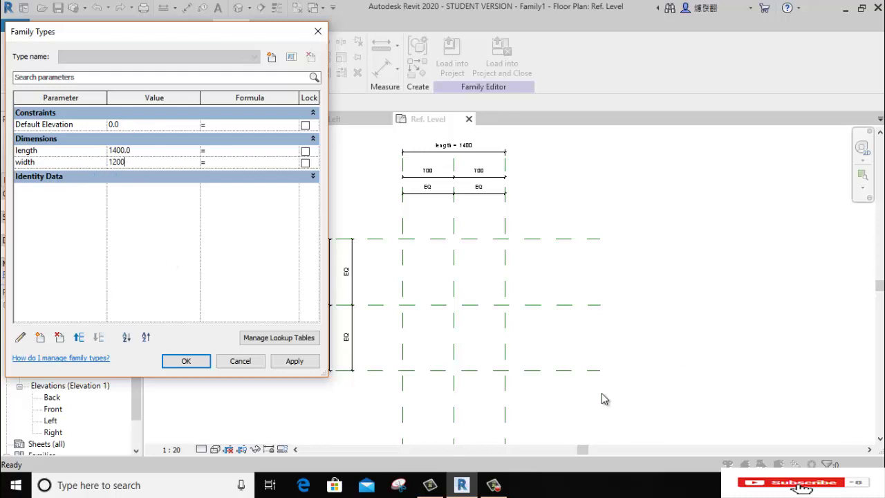
pyautogui.click(290, 362)
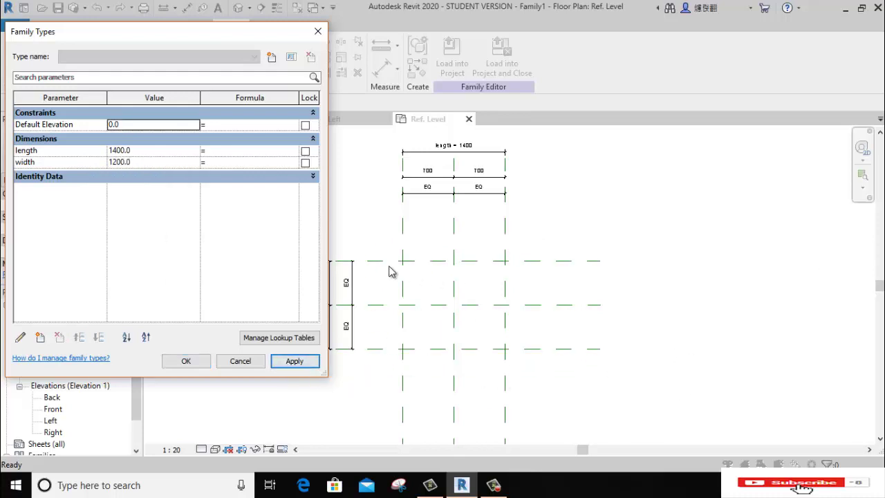
pyautogui.click(192, 364)
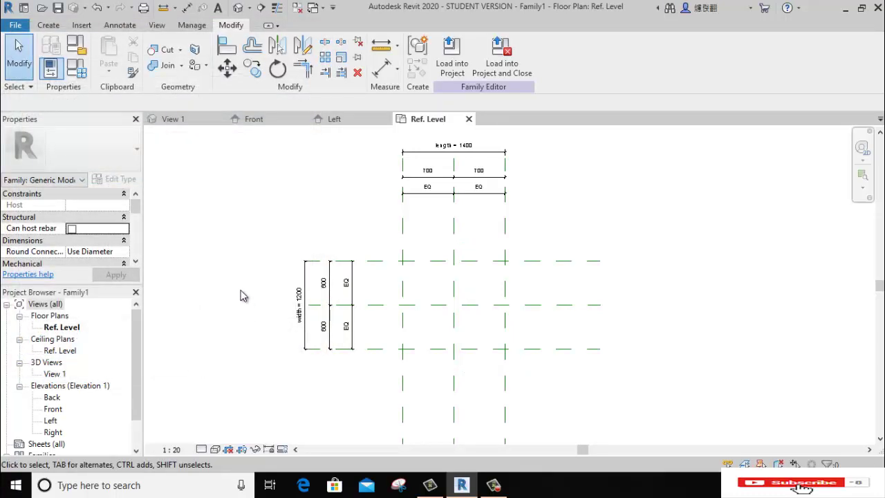
pyautogui.scroll(1, 272, 307)
pyautogui.scroll(2, 272, 306)
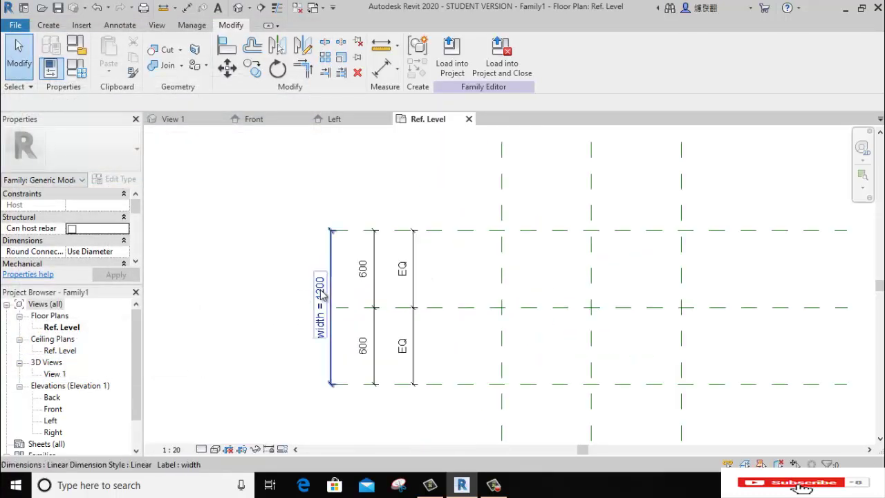
pyautogui.scroll(-1, 321, 295)
pyautogui.moveTo(405, 209); pyautogui.dragTo(398, 272, button='middle')
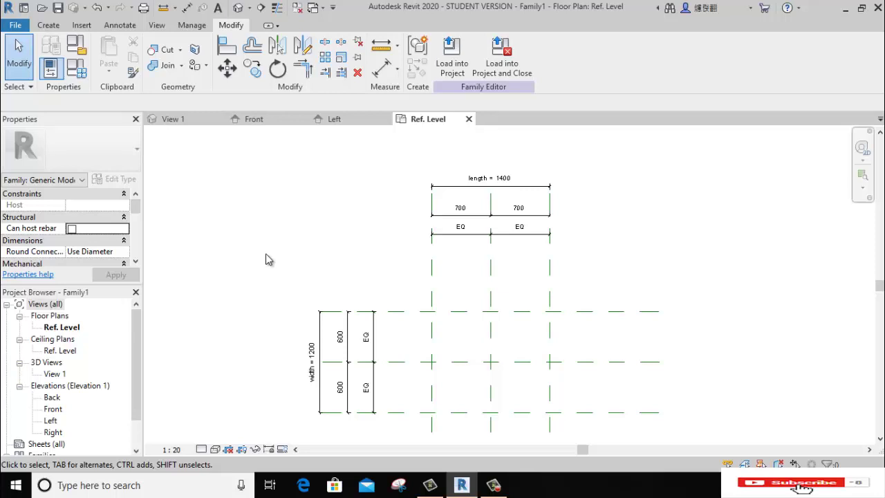
pyautogui.moveTo(275, 256); pyautogui.dragTo(245, 226, button='middle')
pyautogui.scroll(-1, 246, 225)
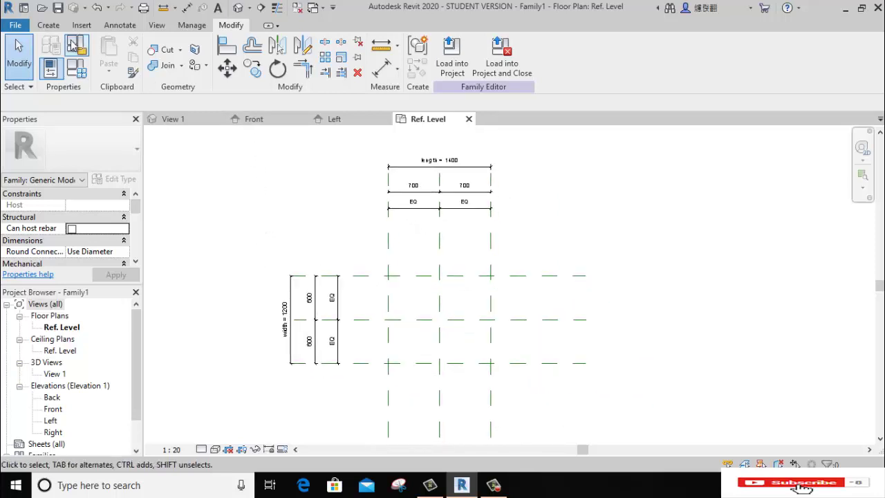
# Step: Sketch a rectangular extrusion profile (depth 250) near the centre of the reference-plane grid
pyautogui.click(54, 27)
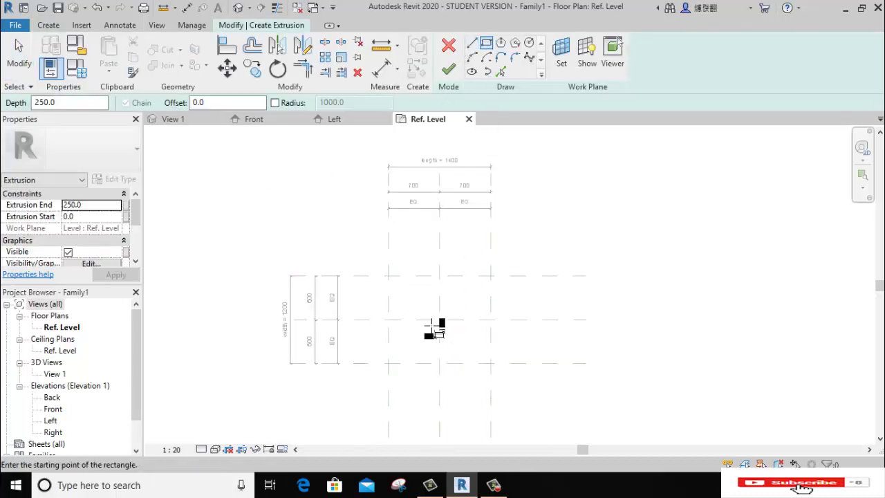
pyautogui.click(407, 289)
pyautogui.rightClick(566, 201)
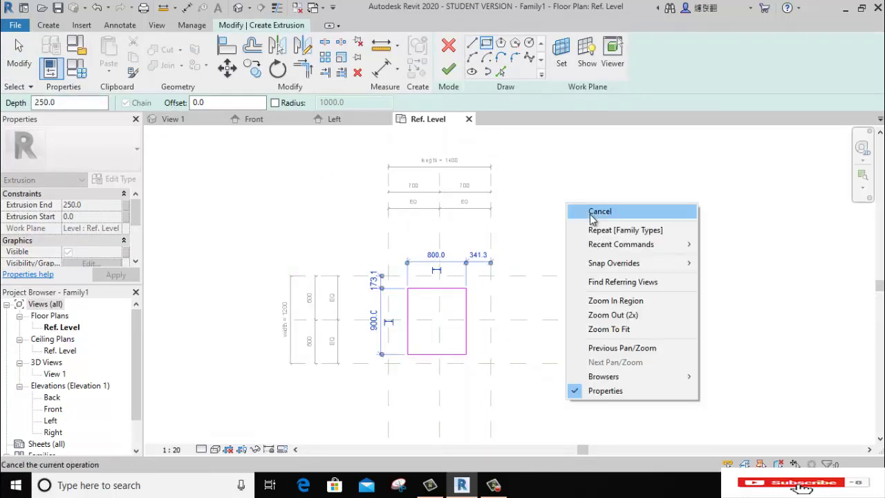
pyautogui.click(584, 207)
pyautogui.rightClick(566, 200)
pyautogui.click(584, 208)
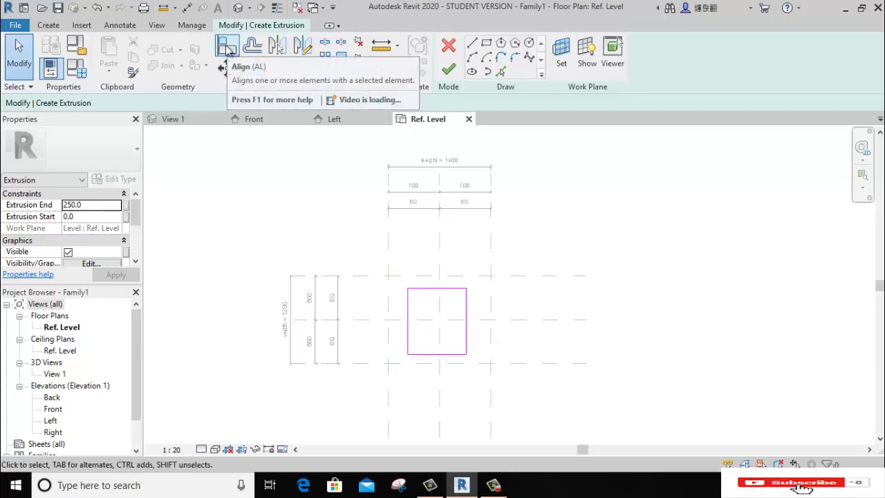
# Step: Align and lock the rectangle's top edge, and align its left edge, to the reference planes
pyautogui.click(228, 50)
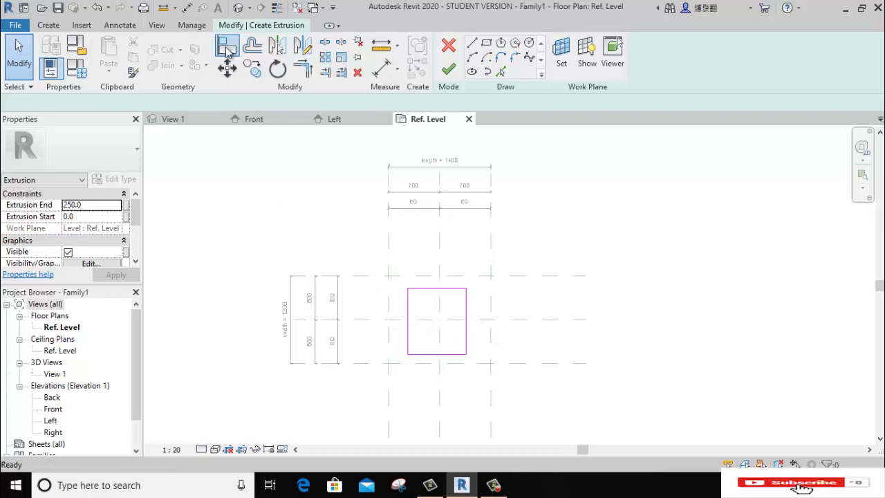
pyautogui.click(366, 288)
pyautogui.click(430, 289)
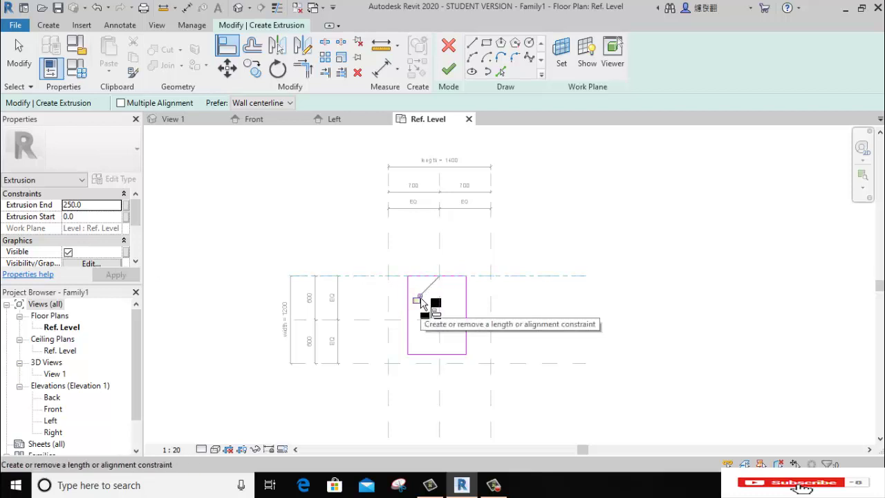
pyautogui.click(417, 300)
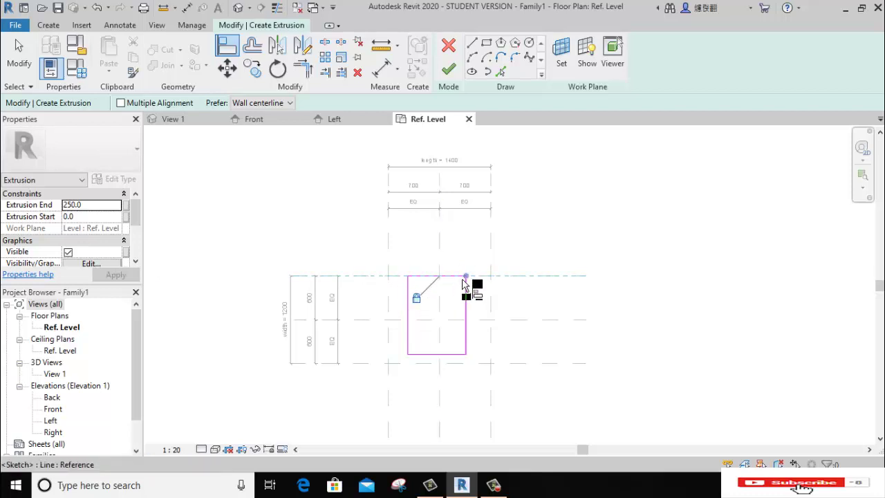
pyautogui.click(389, 395)
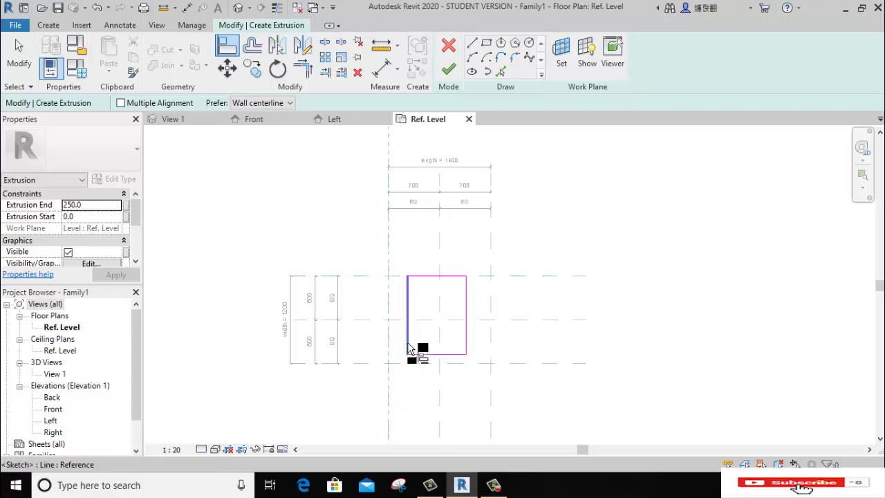
pyautogui.click(408, 349)
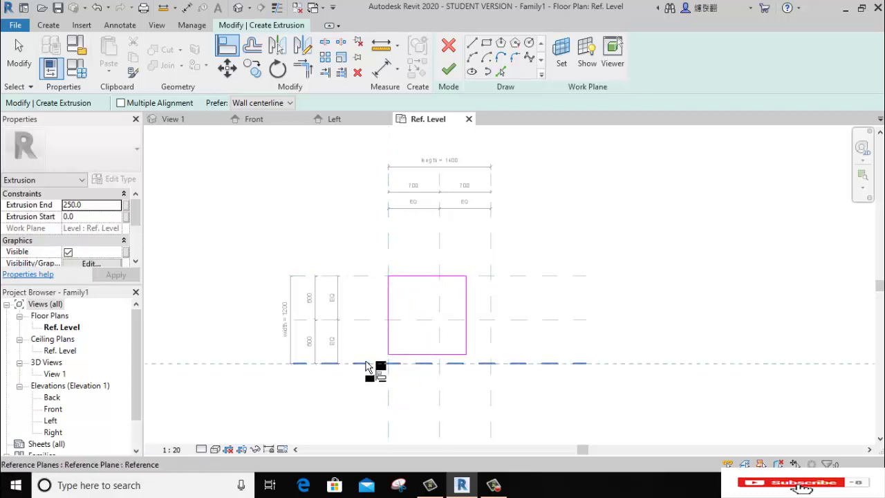
# Step: Align the bottom and right edges to their reference planes and finish the extrusion
pyautogui.click(377, 363)
pyautogui.click(423, 353)
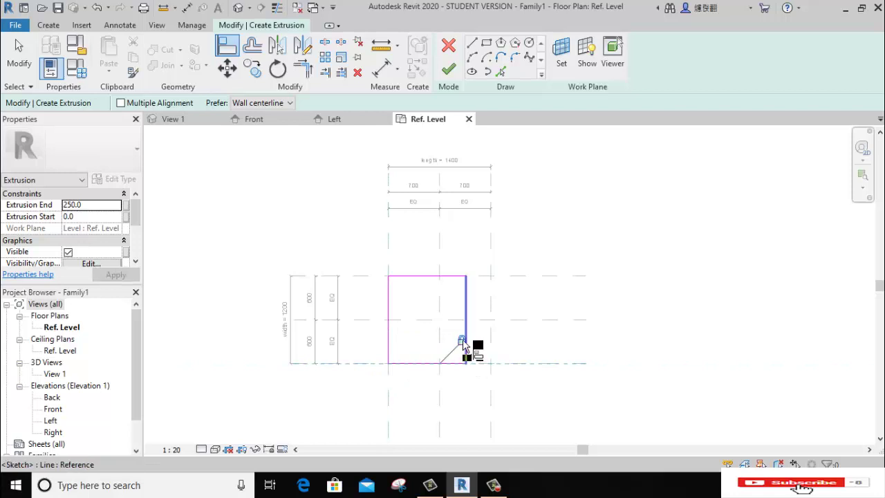
pyautogui.click(491, 394)
pyautogui.click(466, 324)
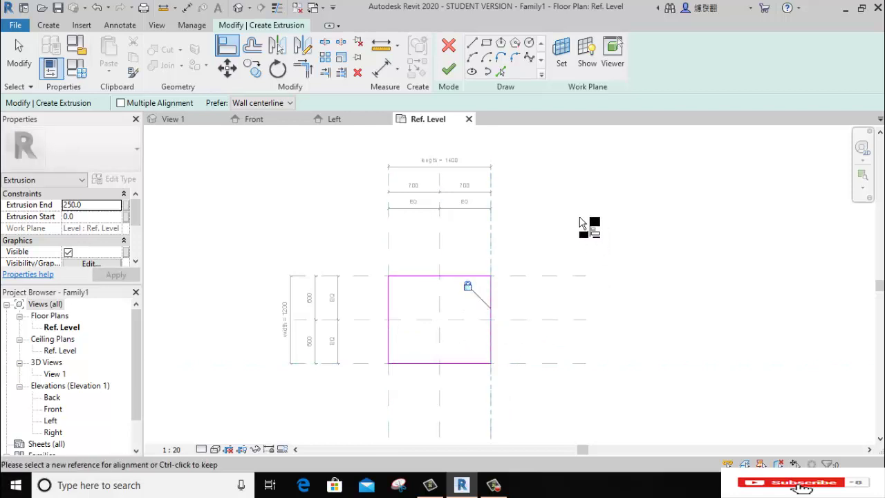
pyautogui.rightClick(579, 217)
pyautogui.click(616, 226)
pyautogui.click(453, 69)
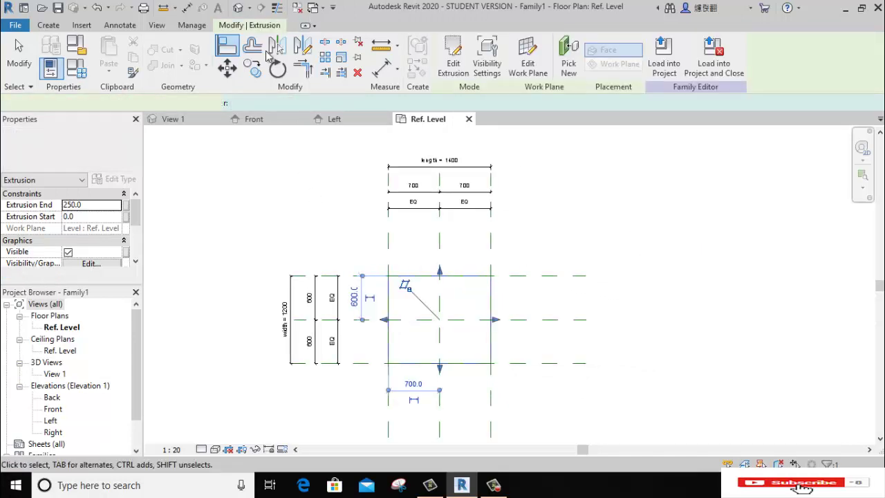
# Step: Show the tabletop in the default 3D view with the Shaded visual style
pyautogui.click(237, 9)
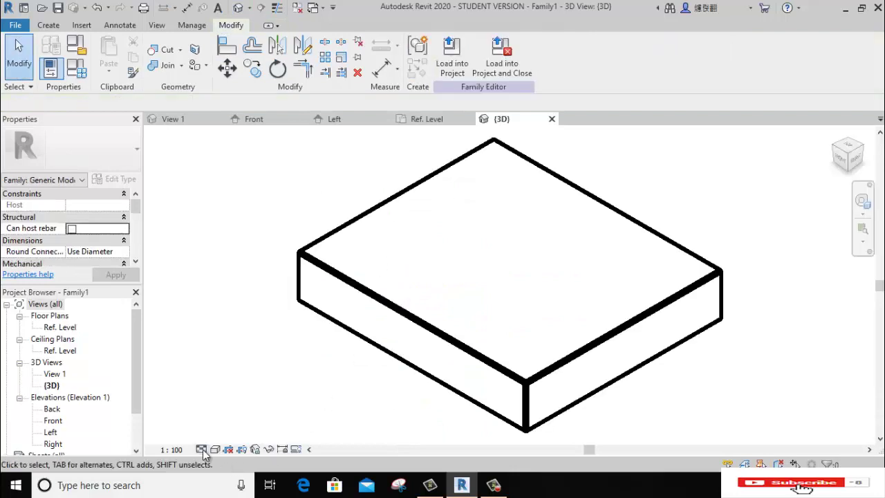
pyautogui.click(201, 449)
pyautogui.click(239, 421)
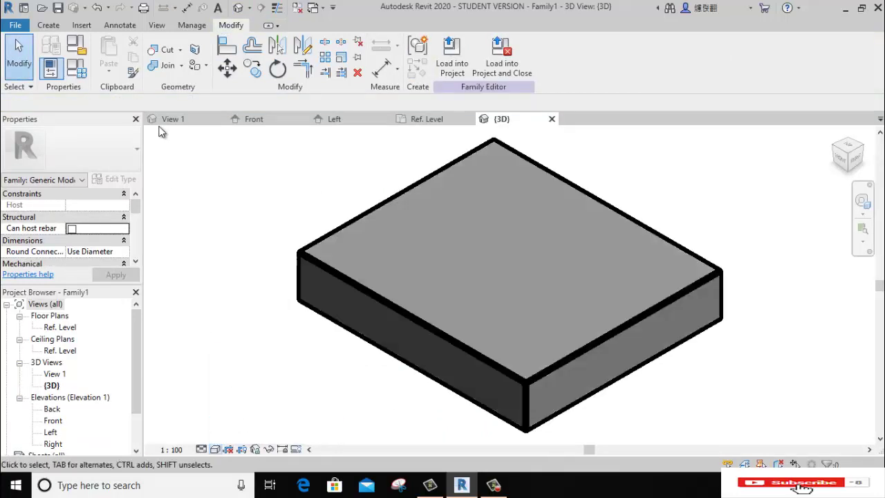
pyautogui.click(49, 25)
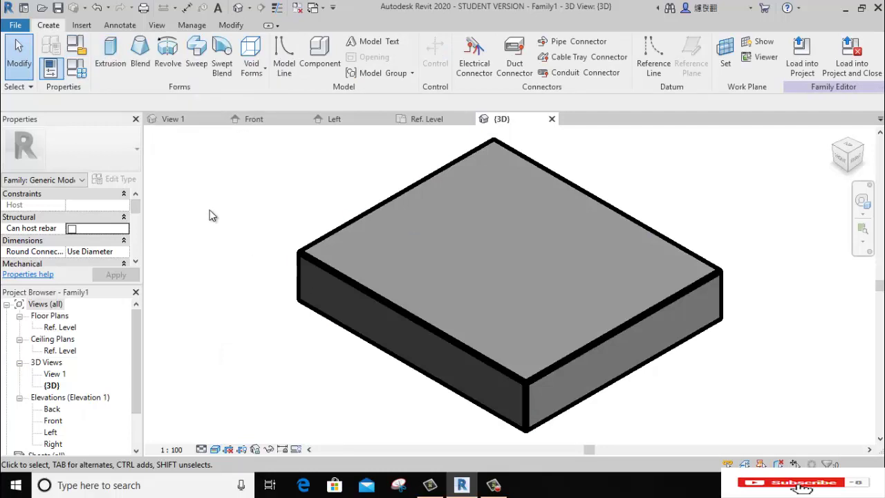
# Step: Set width to 1500 and length to 1200 in Family Types, applying each change
pyautogui.click(71, 73)
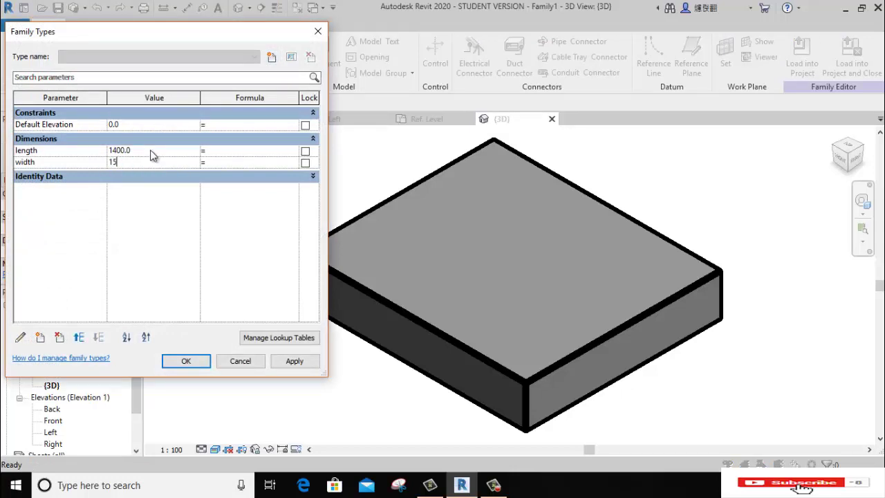
pyautogui.write('00.0')
pyautogui.click(293, 360)
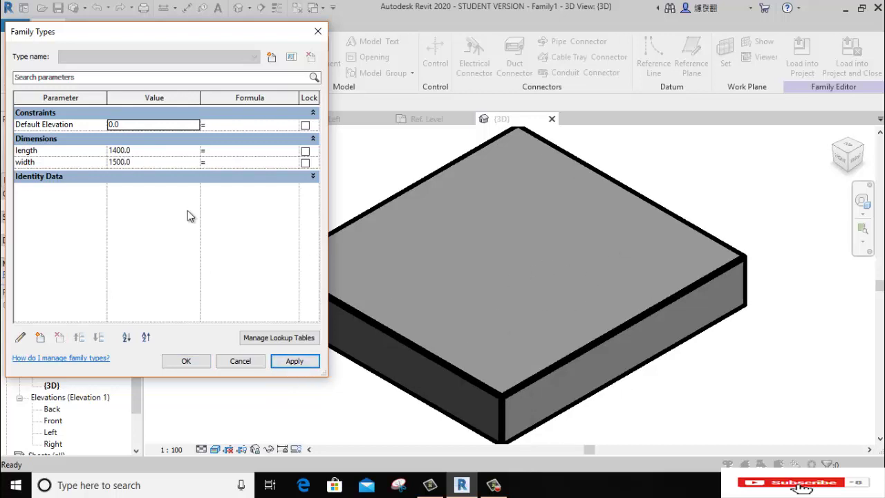
pyautogui.click(174, 150)
pyautogui.write('1200')
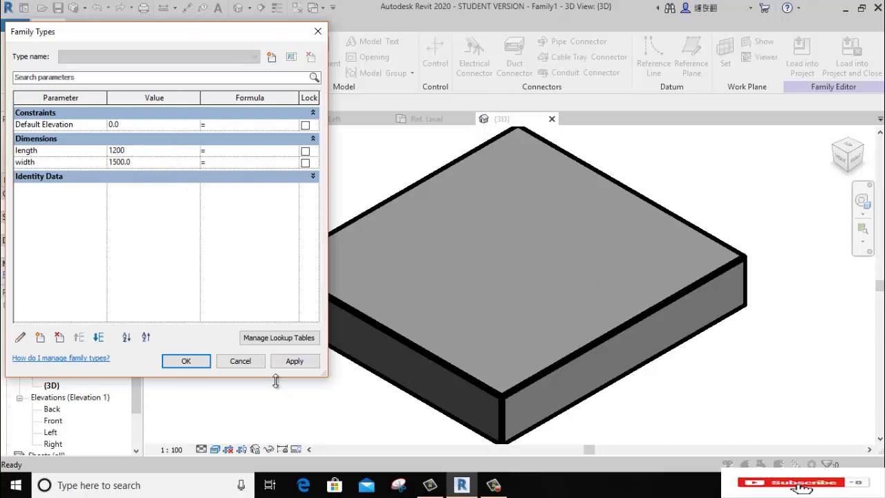
pyautogui.click(293, 360)
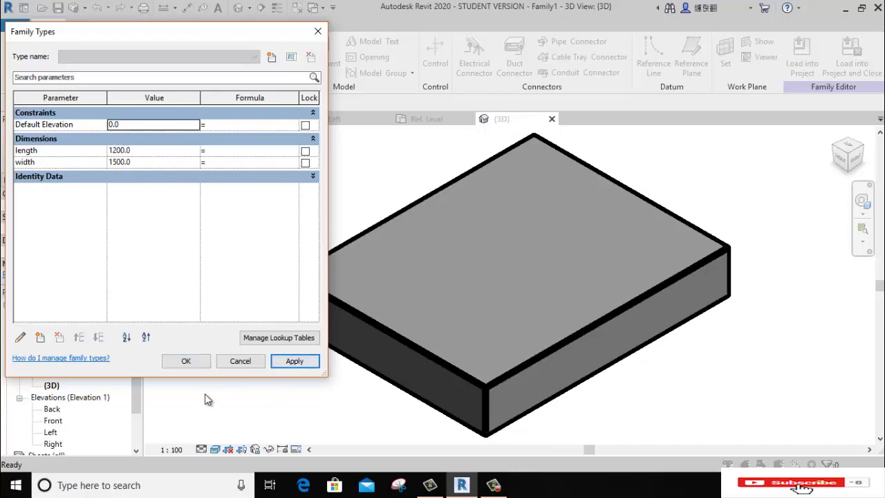
pyautogui.click(185, 362)
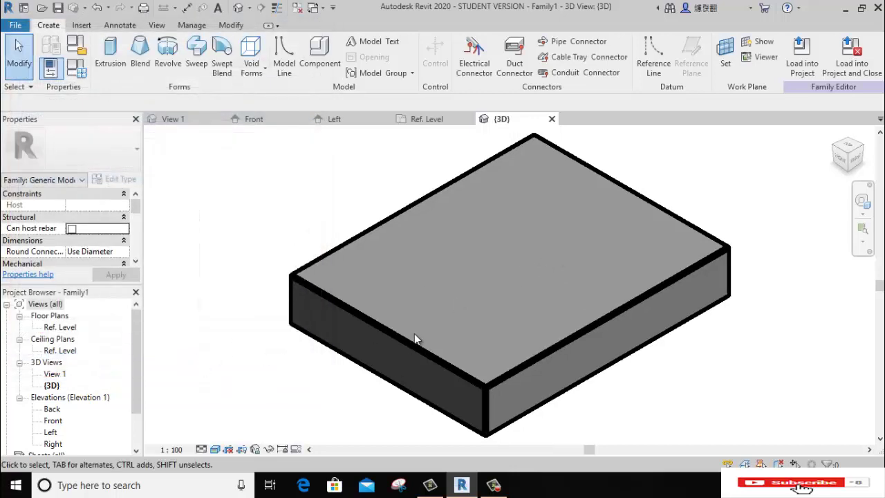
pyautogui.scroll(-3, 412, 340)
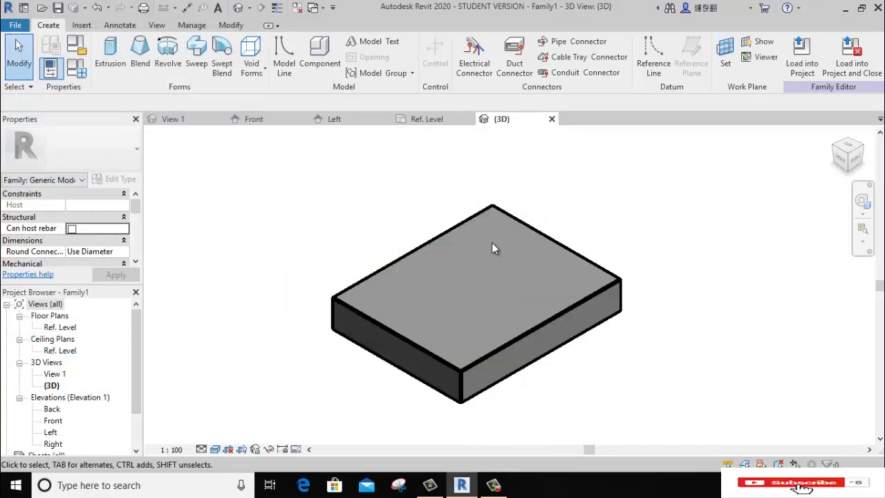
# Step: In the Ref. Level plan, draw a vertical reference plane just inside the tabletop's left edge
pyautogui.doubleClick(55, 328)
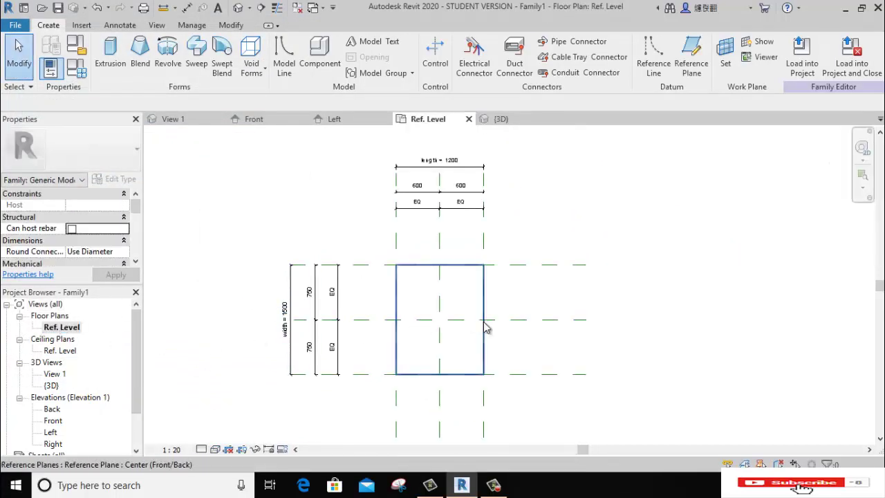
pyautogui.moveTo(474, 326); pyautogui.dragTo(452, 313, button='middle')
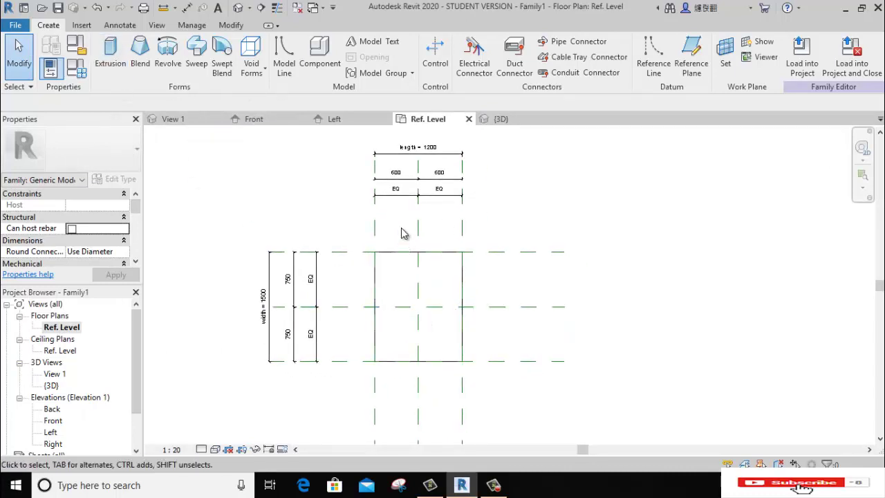
pyautogui.click(691, 55)
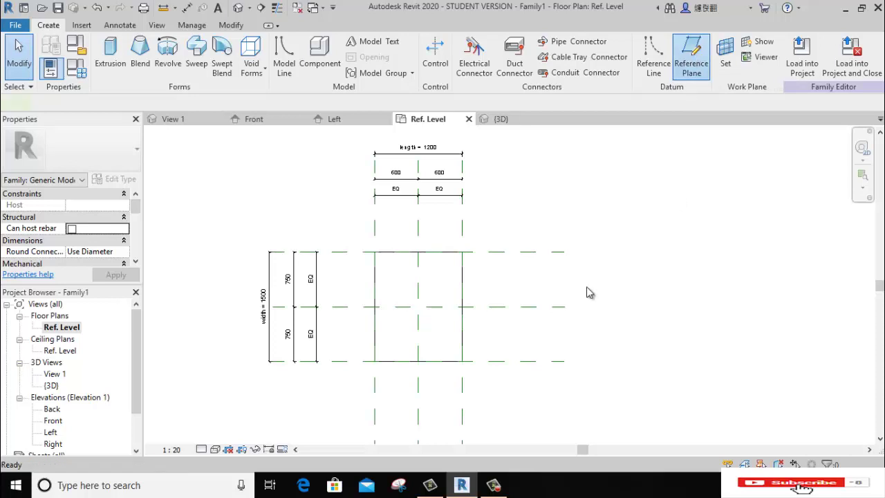
pyautogui.click(387, 208)
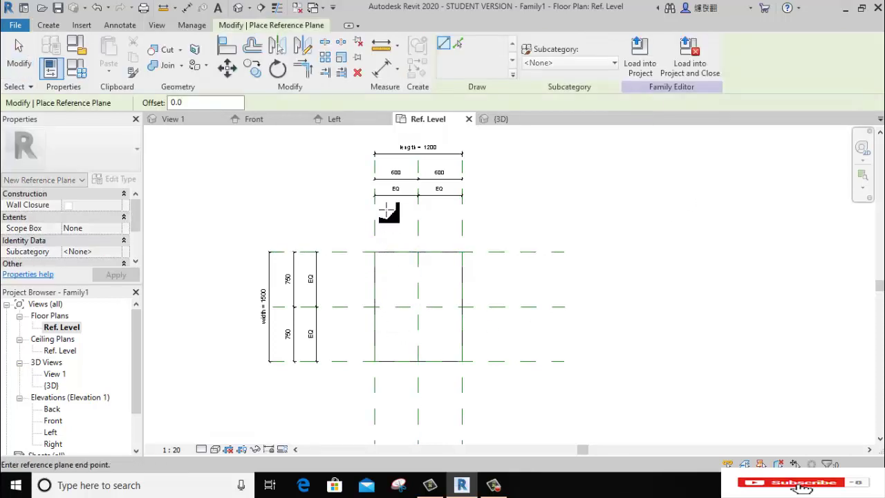
pyautogui.click(387, 430)
pyautogui.rightClick(558, 182)
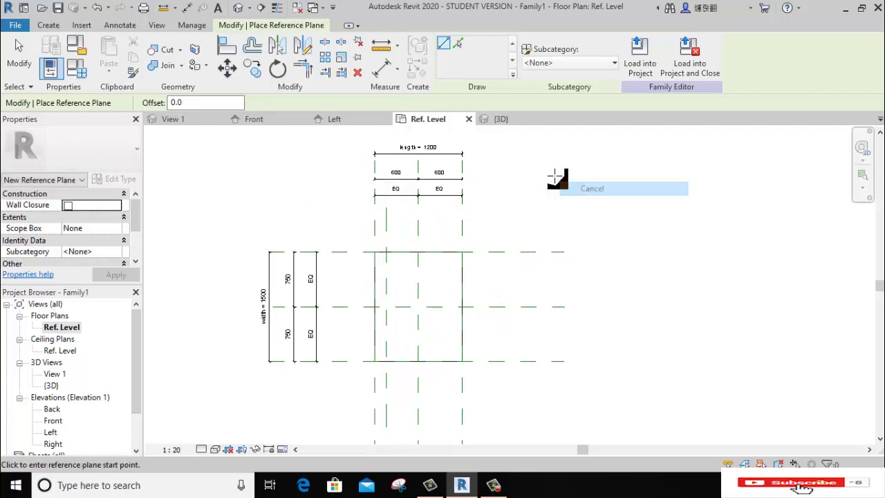
pyautogui.click(588, 185)
# Step: Mirror that plane across the centre plane to sit just inside the right edge
pyautogui.click(386, 293)
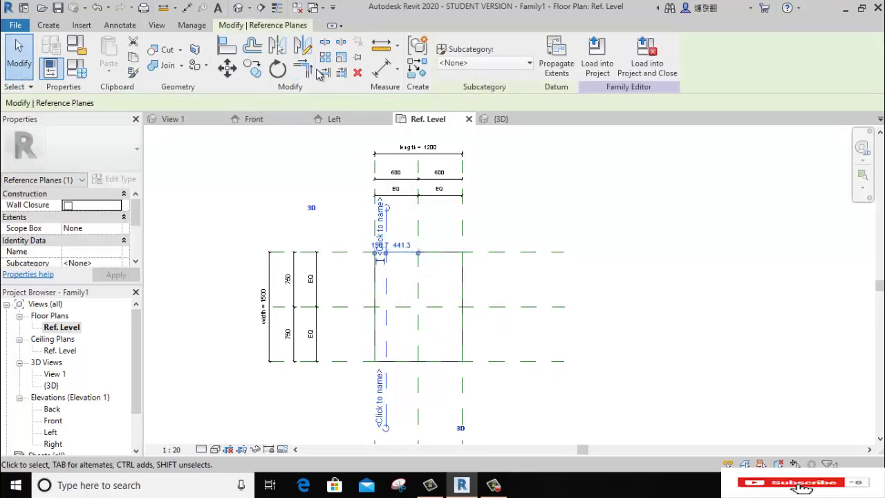
pyautogui.click(279, 47)
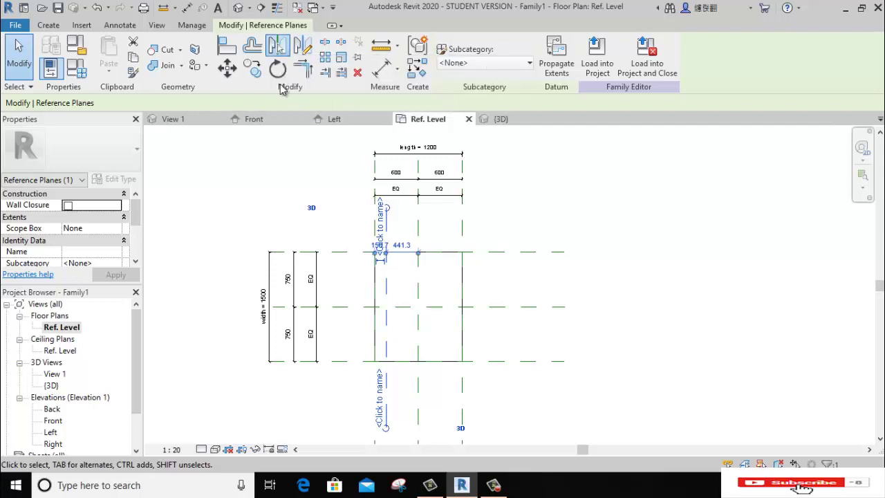
pyautogui.click(468, 325)
pyautogui.click(487, 269)
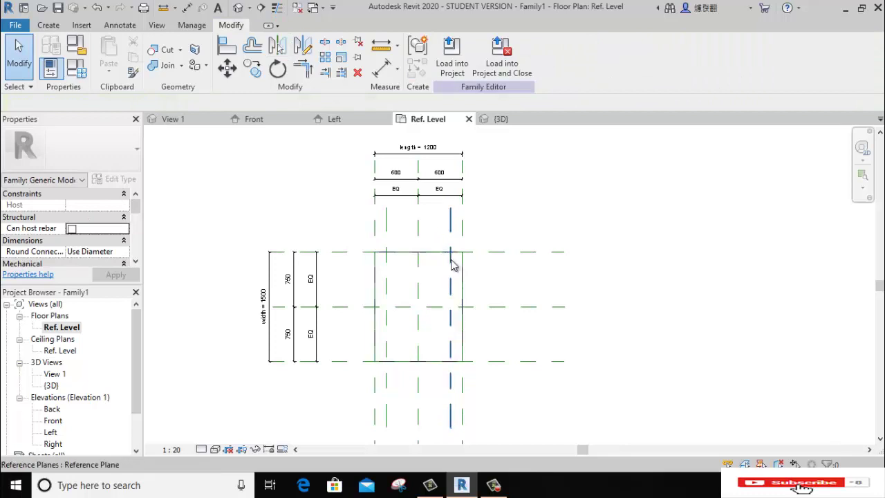
pyautogui.click(369, 277)
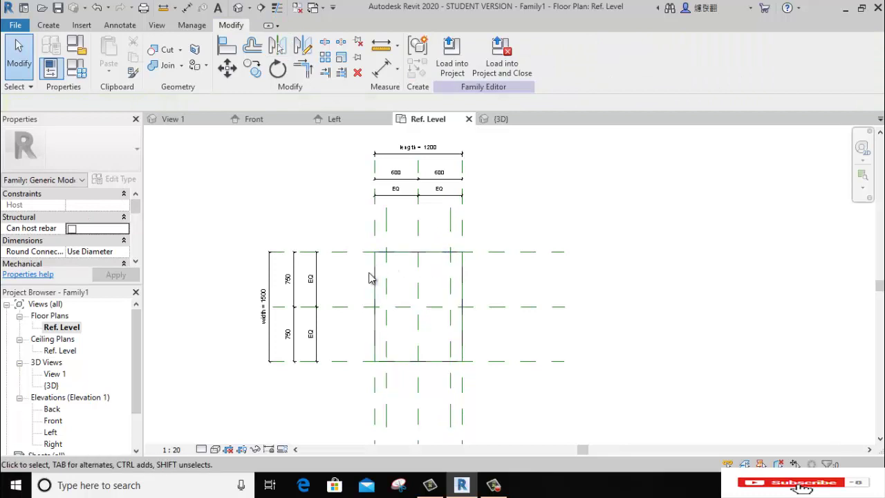
# Step: Draw a horizontal reference plane 160 below the tabletop's top edge
pyautogui.click(62, 27)
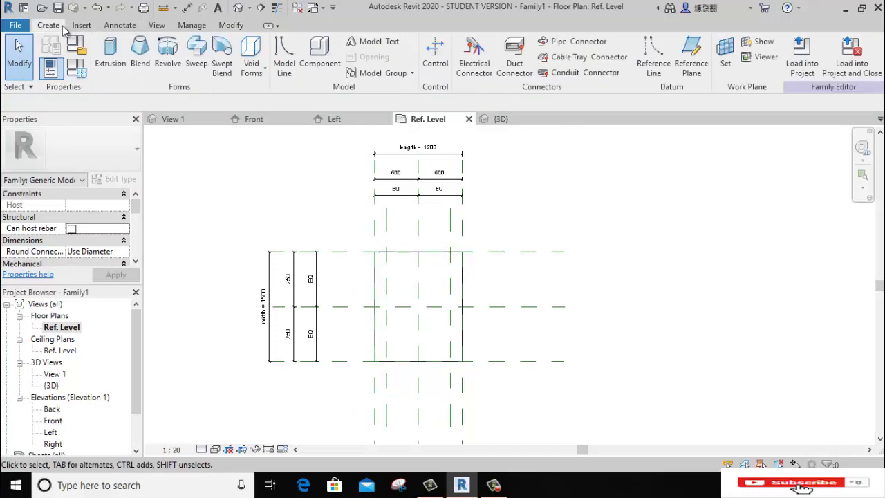
pyautogui.click(691, 62)
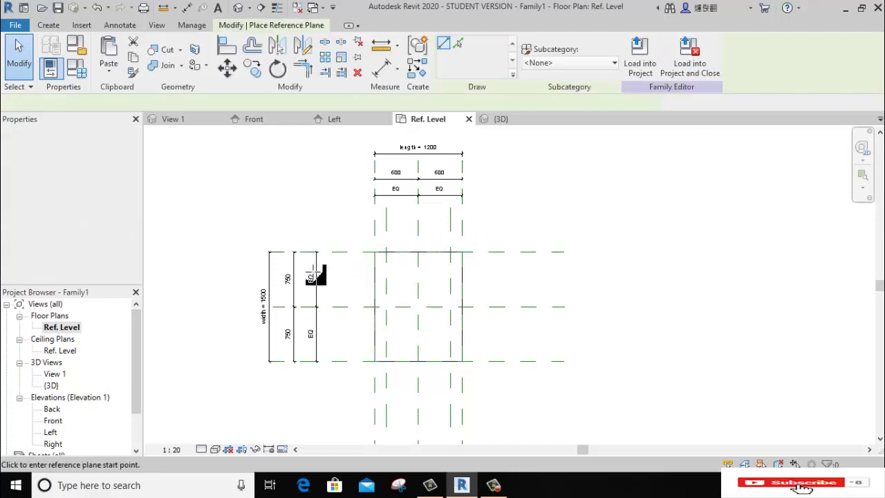
pyautogui.scroll(3, 308, 269)
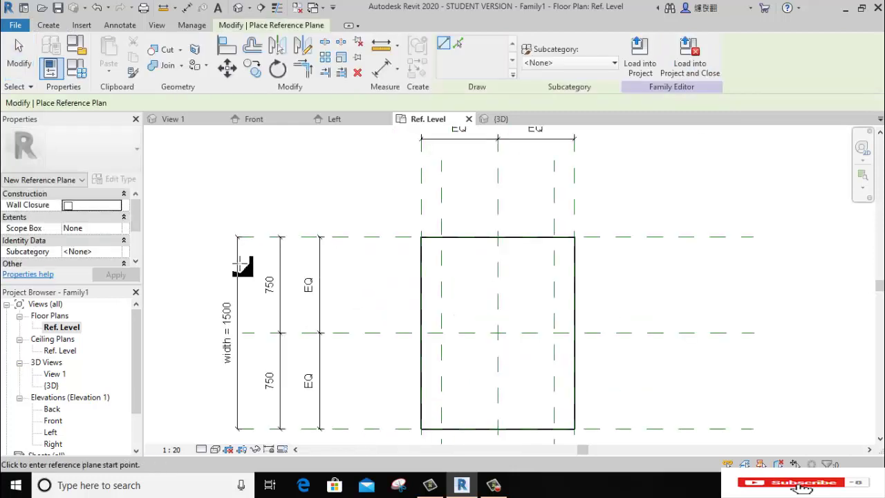
pyautogui.click(299, 257)
pyautogui.click(753, 257)
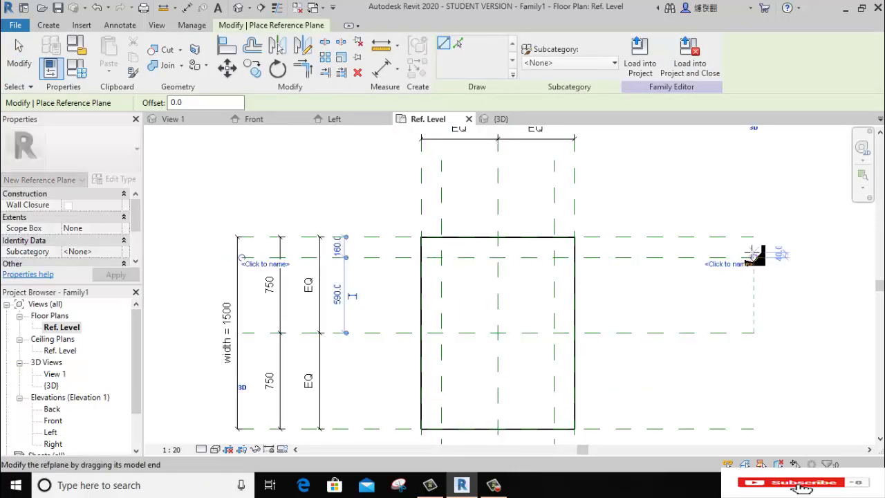
pyautogui.rightClick(691, 159)
pyautogui.click(725, 167)
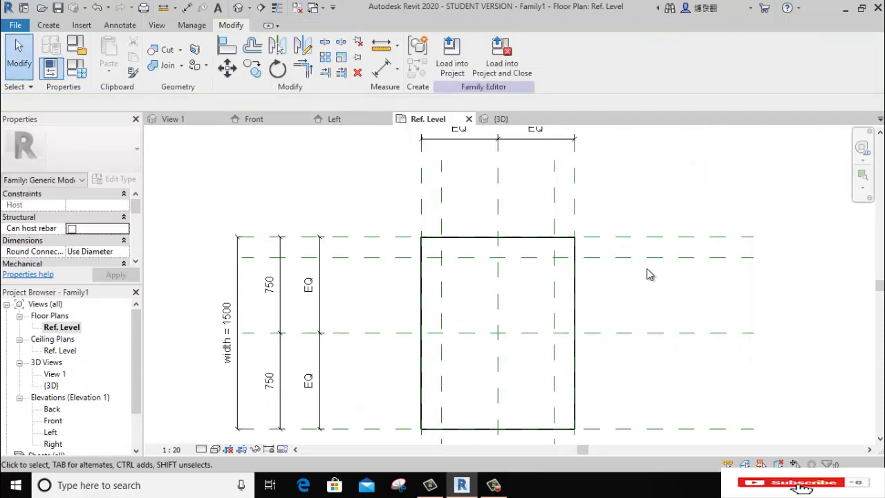
# Step: Mirror the horizontal plane across the centre plane to sit 160 above the bottom edge
pyautogui.click(649, 258)
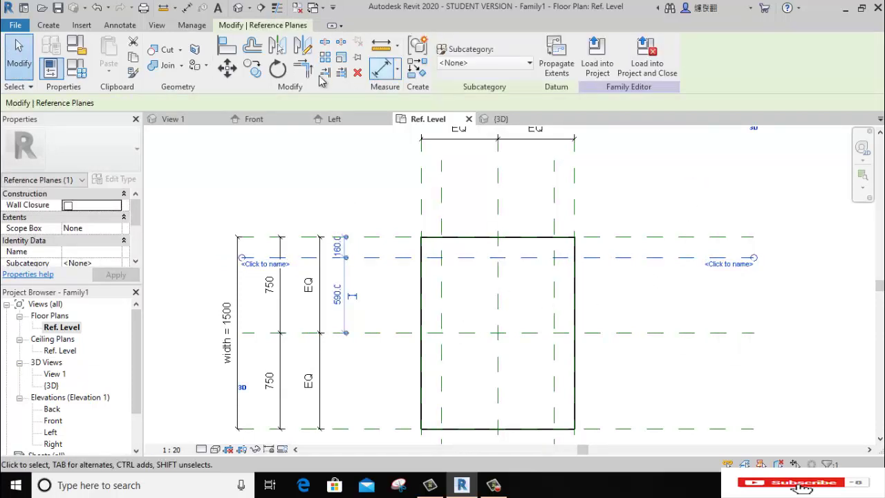
pyautogui.click(278, 46)
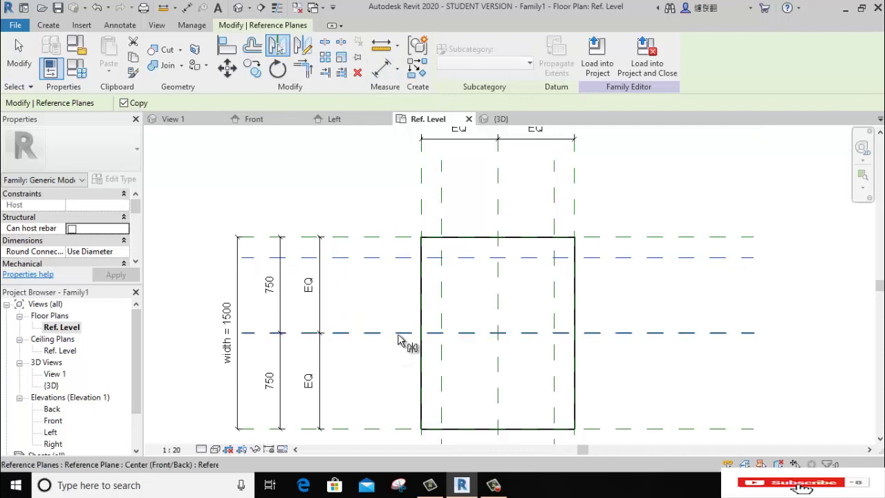
pyautogui.click(399, 334)
pyautogui.moveTo(399, 360); pyautogui.dragTo(389, 302, button='middle')
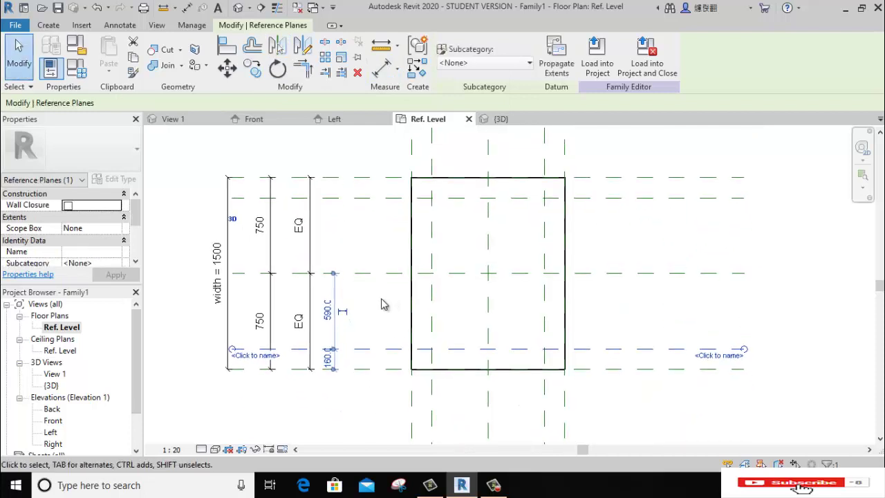
pyautogui.press('Escape')
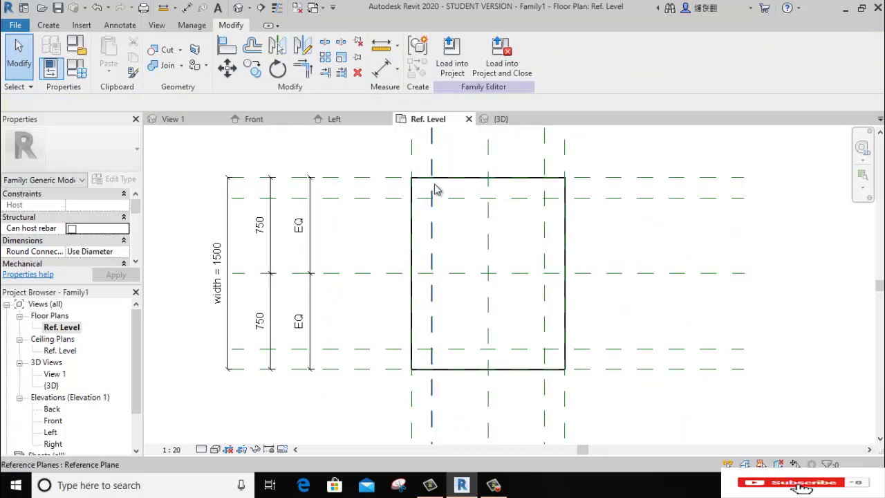
pyautogui.rightClick(384, 216)
pyautogui.click(395, 224)
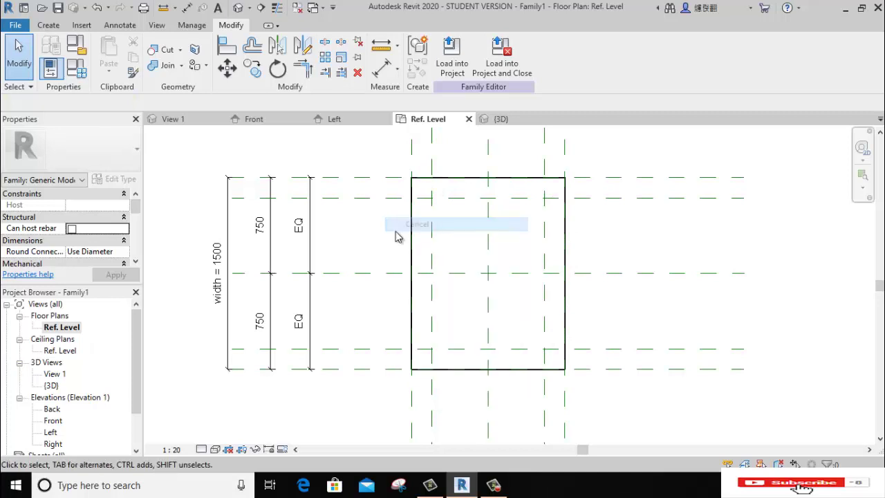
pyautogui.scroll(-2, 394, 245)
# Step: Create a circular extrusion of radius 120 at the top-left reference plane intersection
pyautogui.click(48, 25)
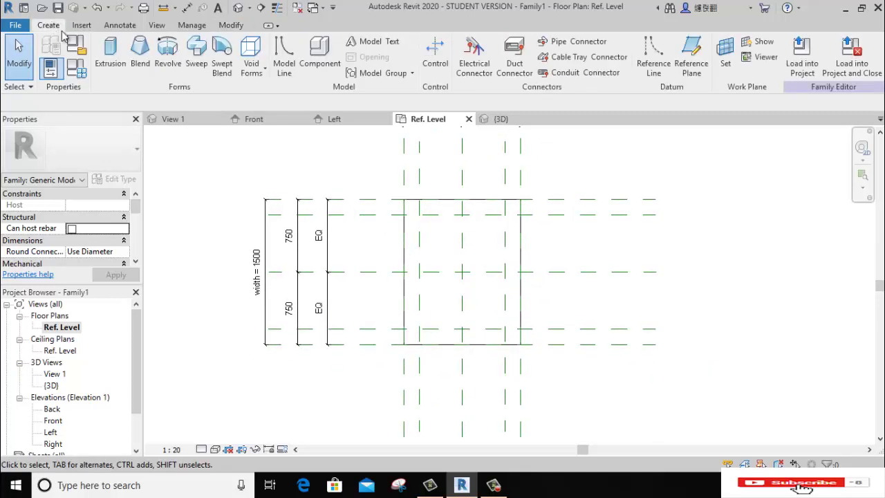
pyautogui.click(113, 55)
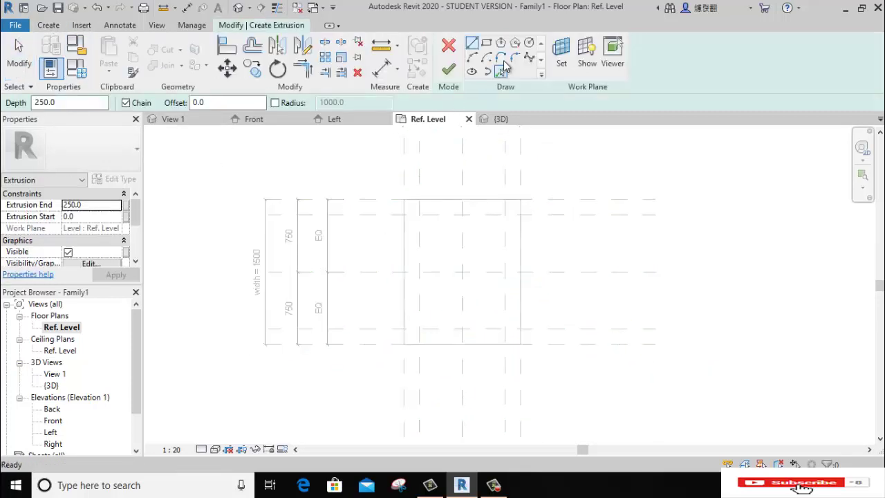
pyautogui.click(530, 44)
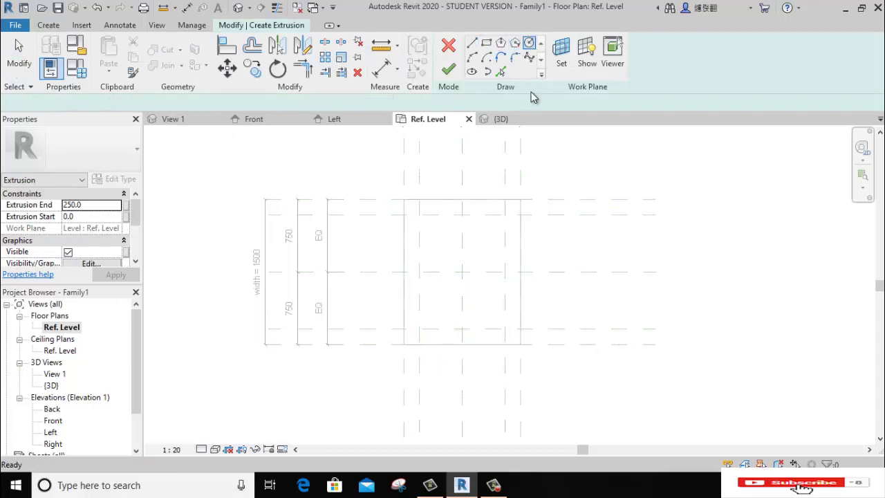
pyautogui.click(419, 214)
pyautogui.scroll(2, 420, 207)
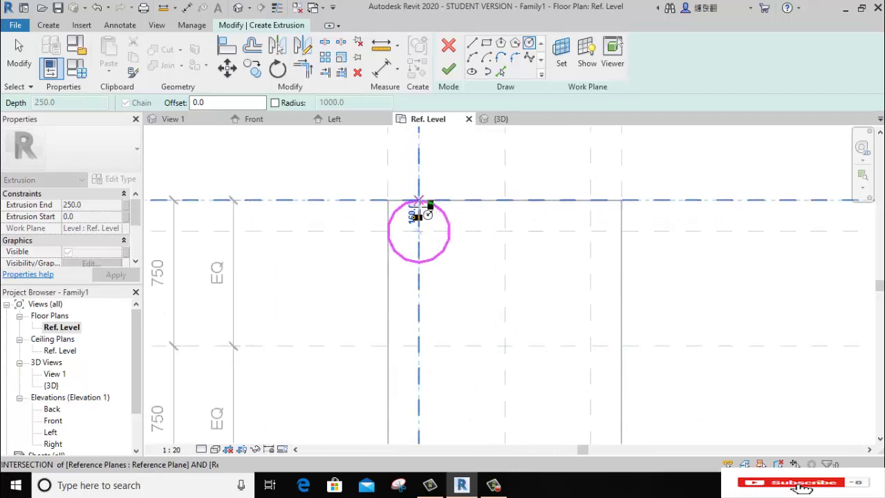
pyautogui.scroll(1, 419, 207)
pyautogui.click(418, 207)
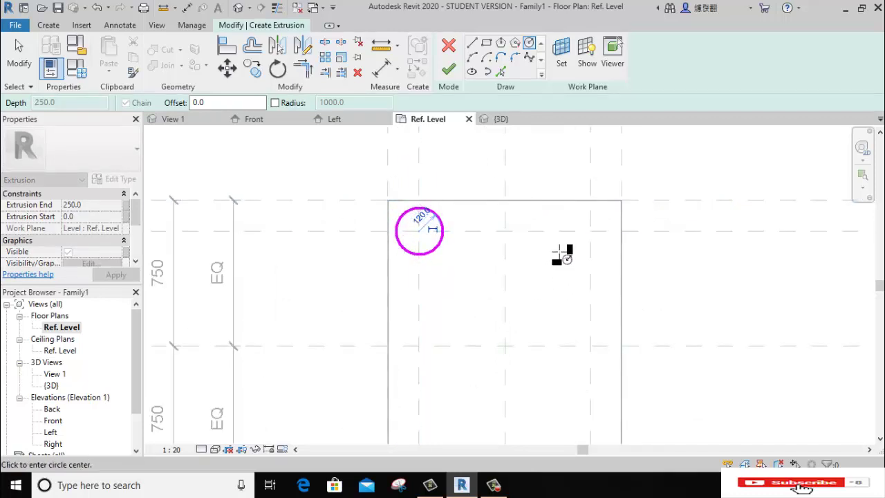
pyautogui.moveTo(562, 253)
pyautogui.mouseDown(button='middle')
pyautogui.moveTo(507, 249)
pyautogui.moveTo(477, 207)
pyautogui.mouseUp(button='middle')
pyautogui.rightClick(463, 170)
pyautogui.click(494, 173)
pyautogui.rightClick(487, 169)
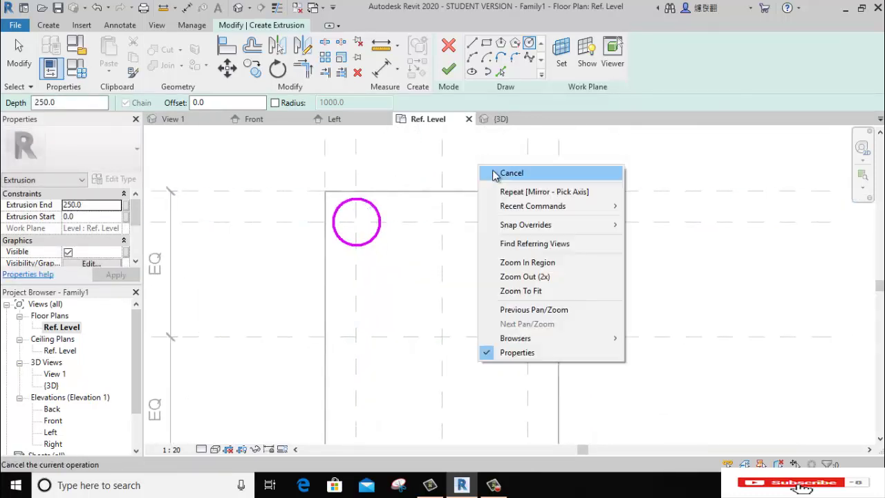
pyautogui.click(495, 173)
pyautogui.click(449, 70)
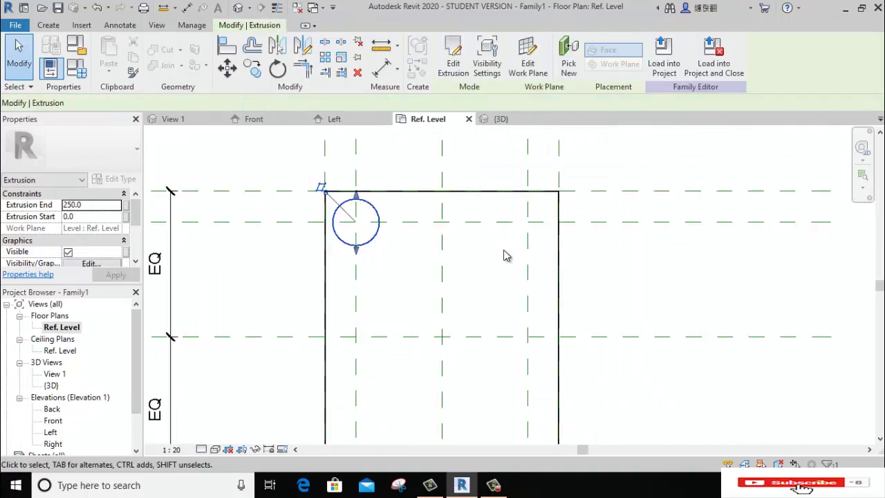
# Step: Mirror the leg to the top-right corner, then mirror both top legs to the bottom corners
pyautogui.click(277, 48)
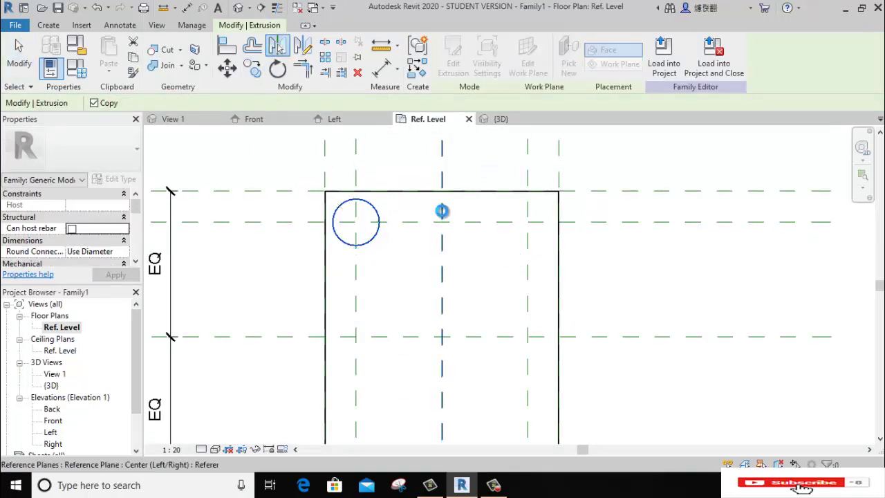
pyautogui.click(442, 242)
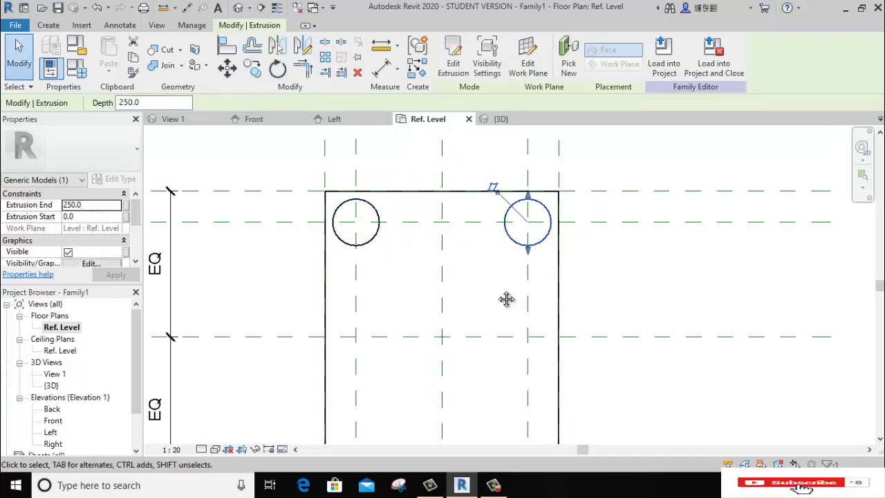
pyautogui.scroll(-1, 473, 247)
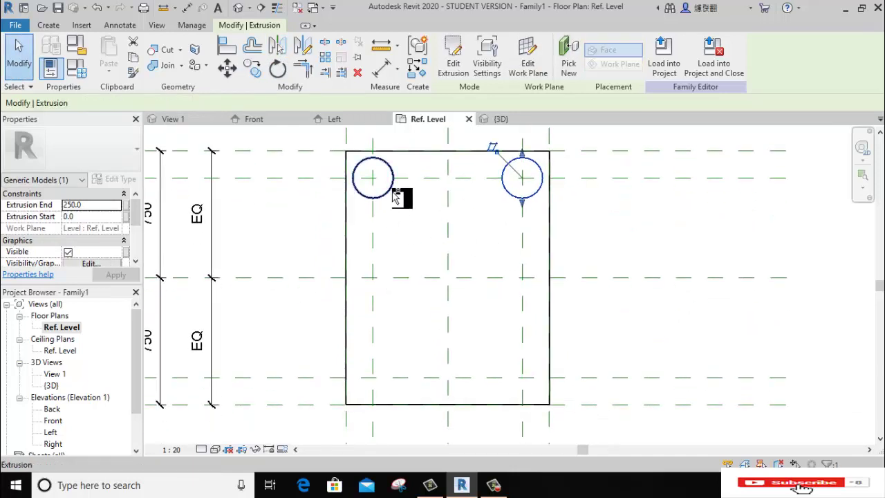
pyautogui.keyDown('ctrl'); pyautogui.click(395, 198); pyautogui.keyUp('ctrl')
pyautogui.click(277, 46)
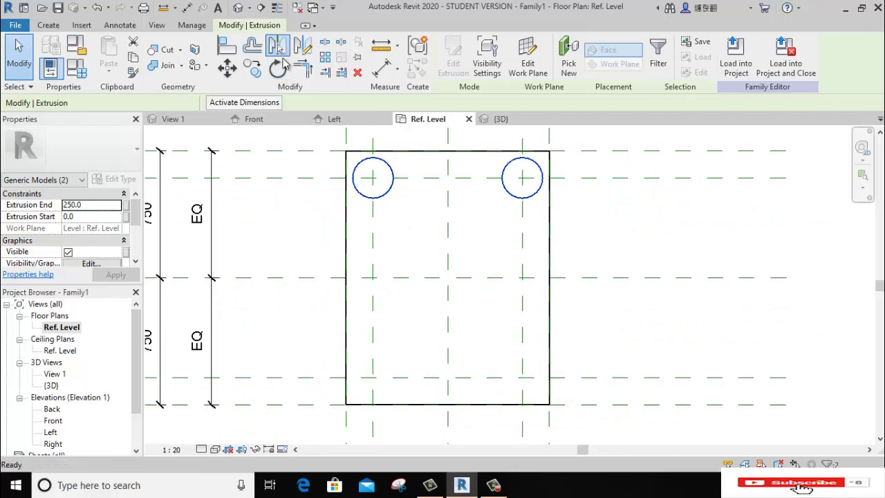
pyautogui.click(440, 364)
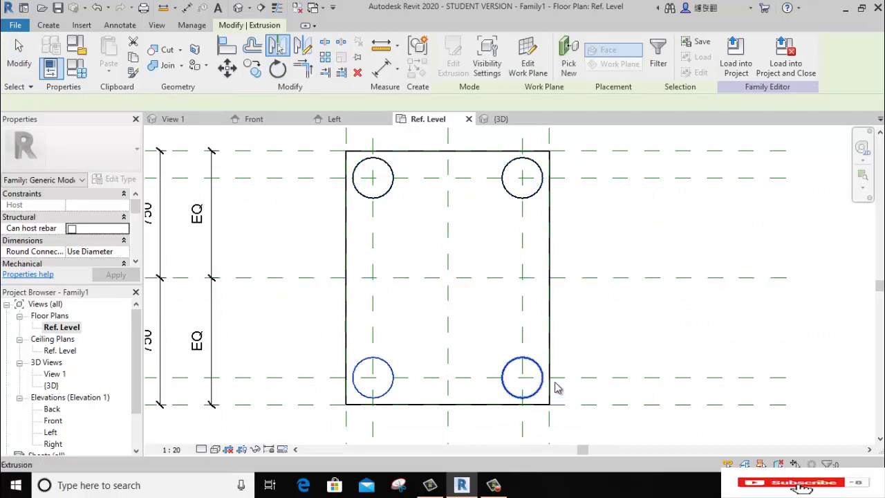
pyautogui.press('Escape')
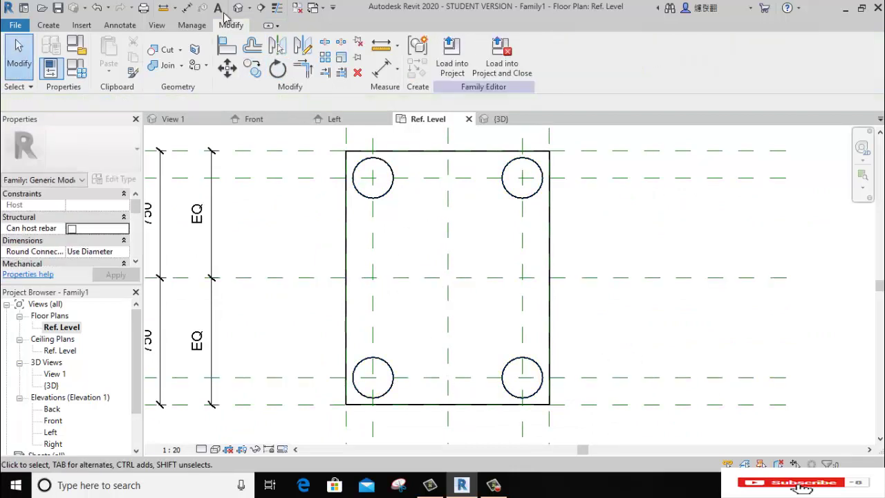
# Step: In the {3D} view, drag the bottoms of the right, front, left and back cylinders below the plate
pyautogui.click(238, 9)
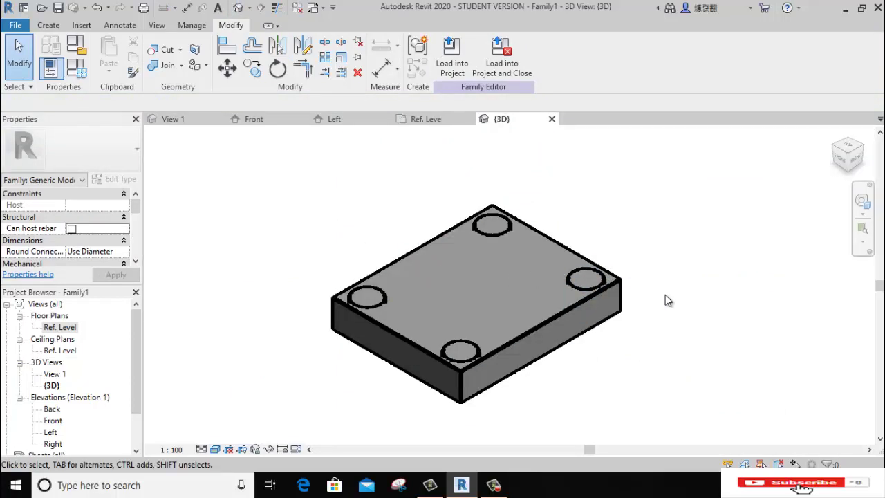
pyautogui.click(598, 294)
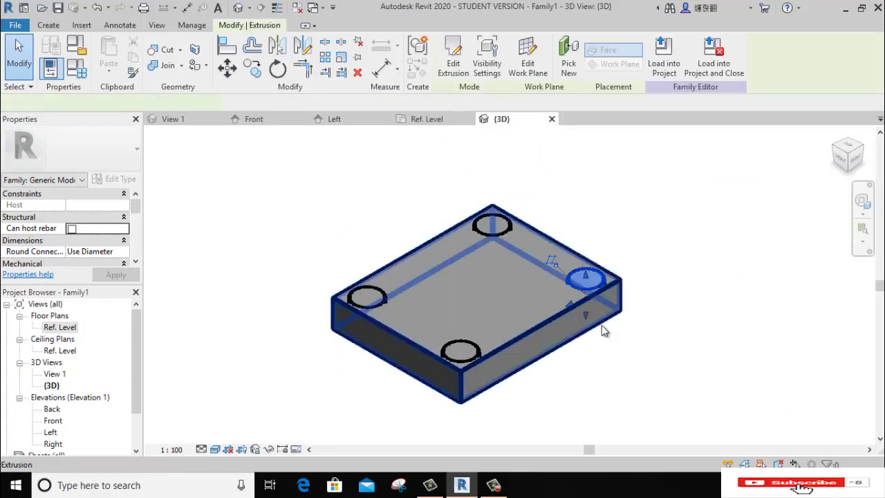
pyautogui.moveTo(585, 316); pyautogui.dragTo(586, 363)
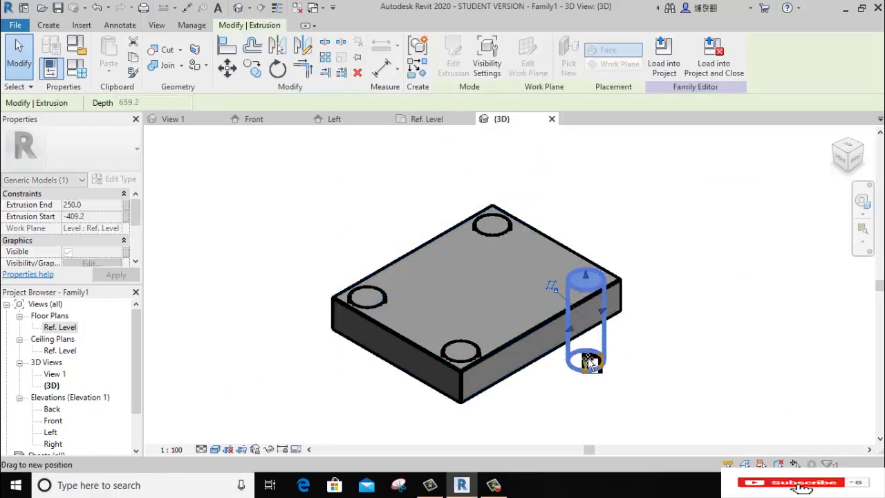
pyautogui.click(463, 354)
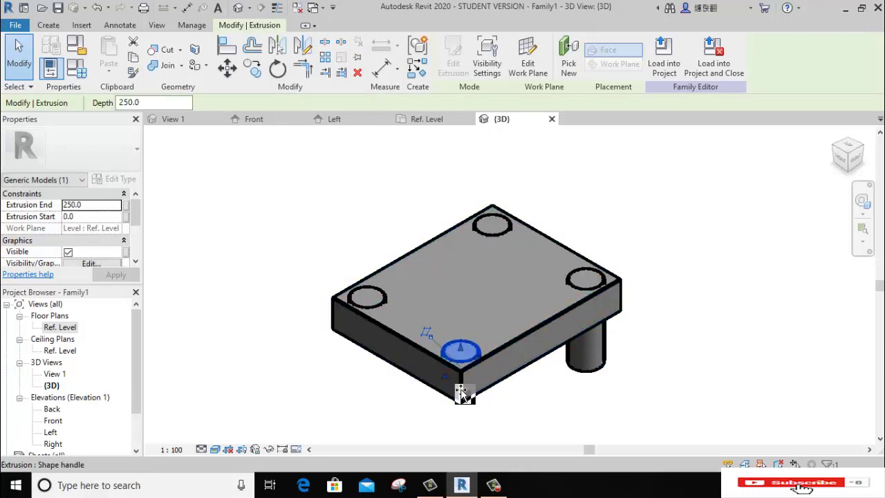
pyautogui.moveTo(461, 394); pyautogui.dragTo(461, 423)
pyautogui.click(365, 298)
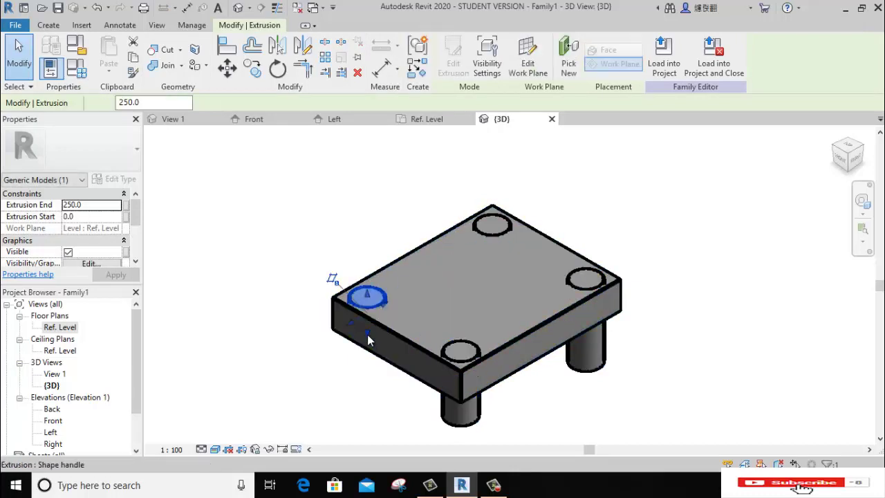
pyautogui.moveTo(368, 338); pyautogui.dragTo(367, 382)
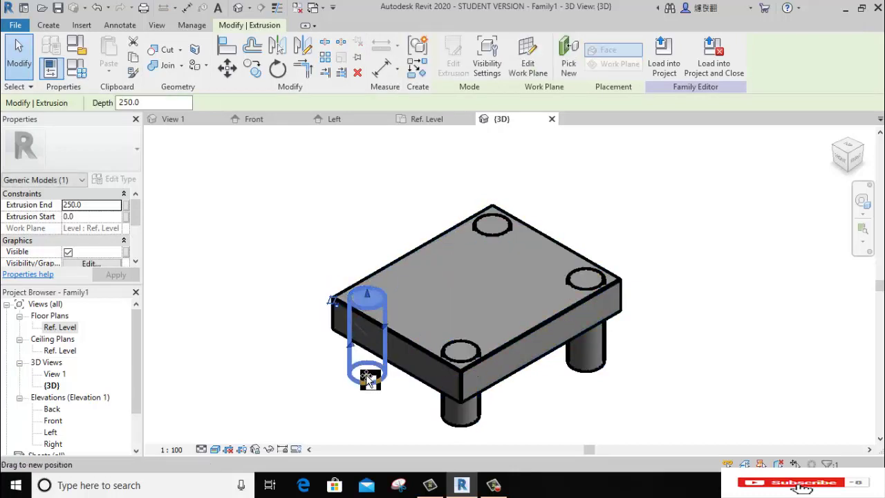
pyautogui.click(500, 232)
pyautogui.moveTo(493, 257); pyautogui.dragTo(492, 333)
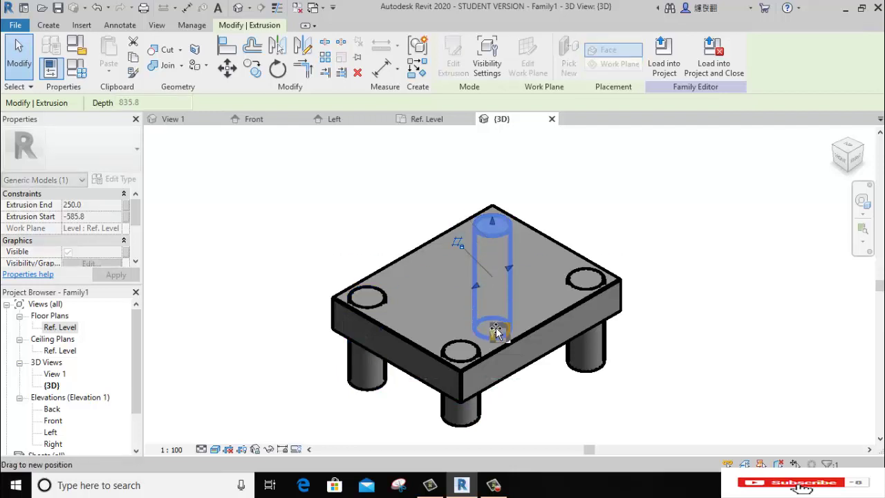
pyautogui.click(649, 206)
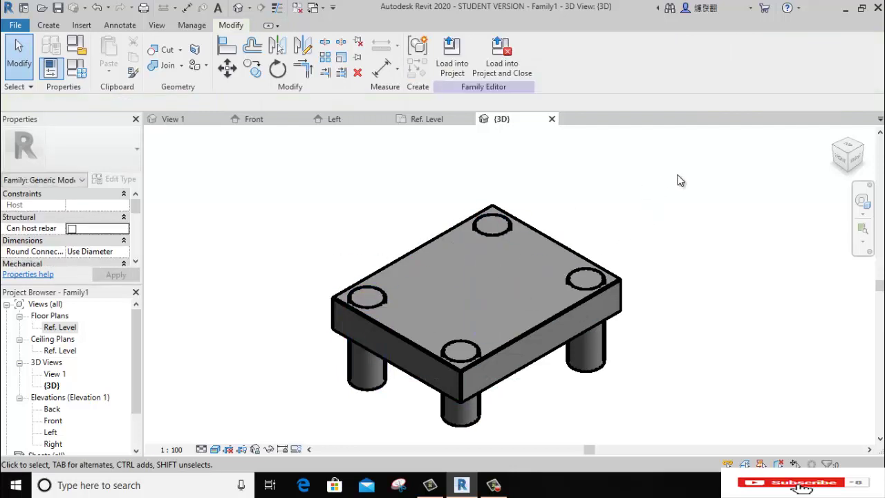
# Step: Open the Front elevation and centre the table in the view
pyautogui.doubleClick(55, 420)
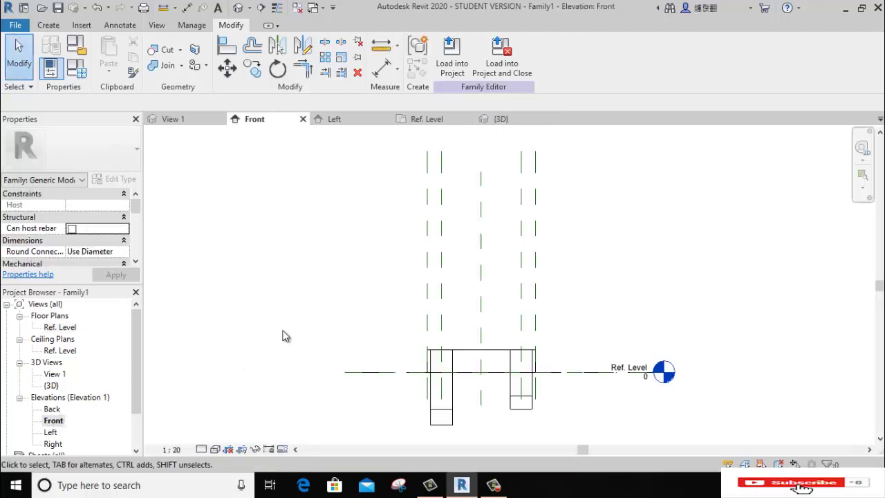
pyautogui.moveTo(286, 336); pyautogui.dragTo(208, 270, button='middle')
pyautogui.scroll(2, 351, 314)
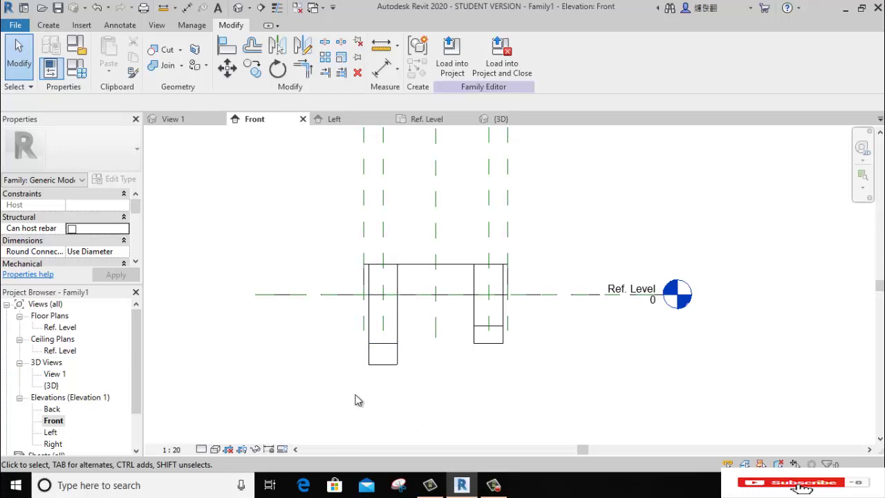
pyautogui.press('r')
pyautogui.press('o')
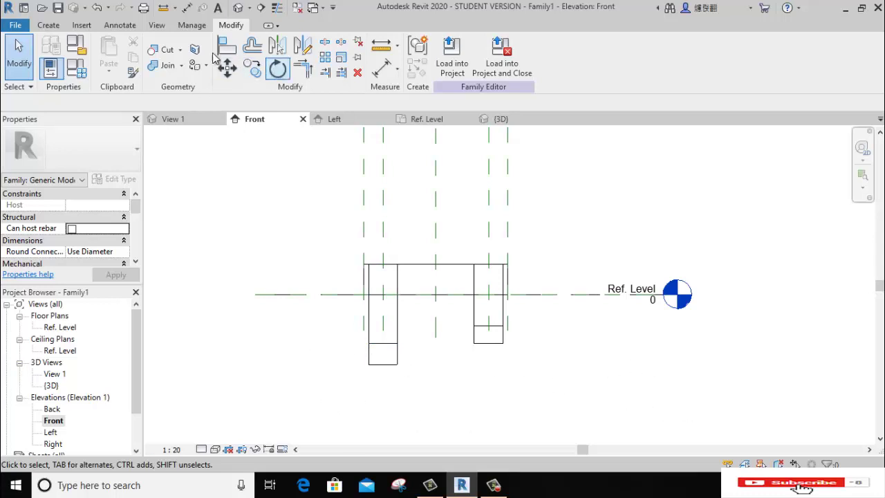
pyautogui.click(49, 26)
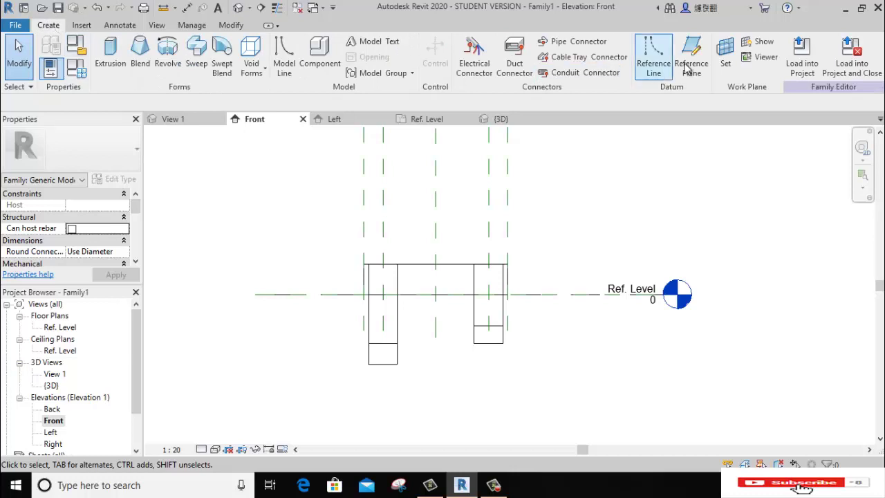
# Step: Draw a horizontal reference plane with RP beneath the legs, about 1015 below Ref. Level
pyautogui.press('r')
pyautogui.press('p')
pyautogui.scroll(-2, 418, 345)
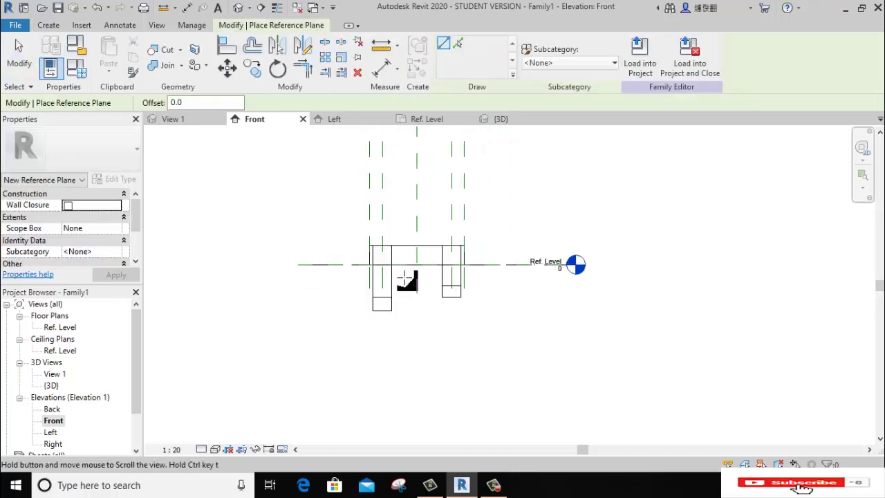
pyautogui.click(300, 344)
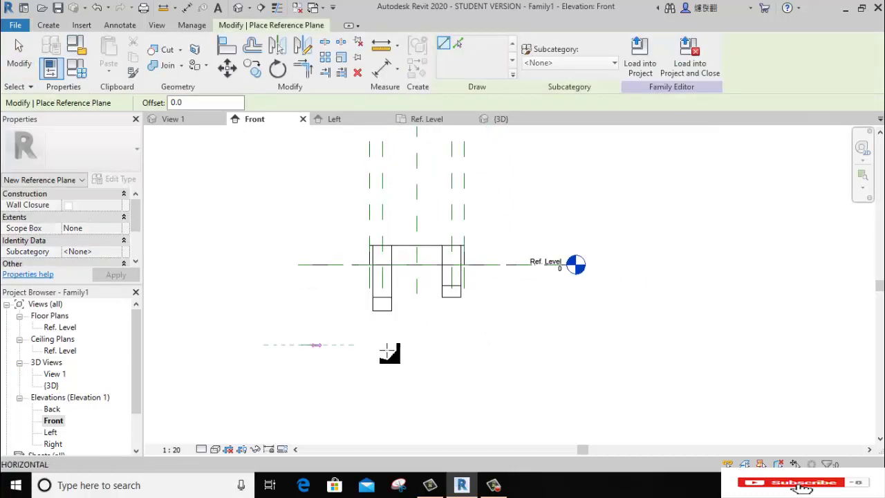
pyautogui.click(581, 344)
pyautogui.rightClick(645, 223)
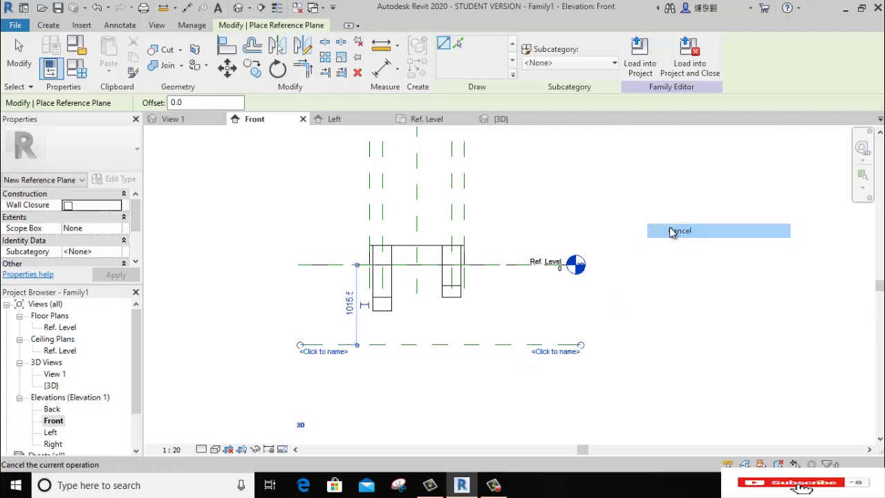
pyautogui.click(703, 237)
pyautogui.scroll(2, 343, 302)
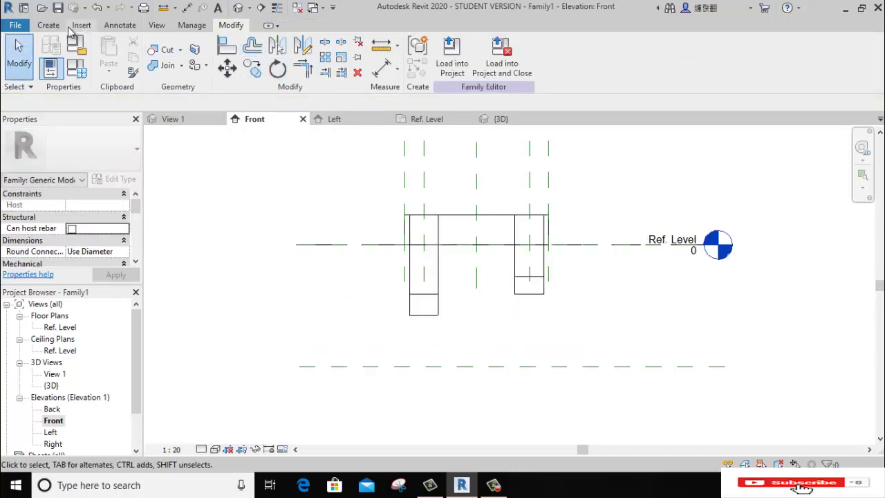
# Step: Place an aligned dimension from Ref. Level to the lower reference plane, reading 1016
pyautogui.click(120, 25)
pyautogui.click(55, 50)
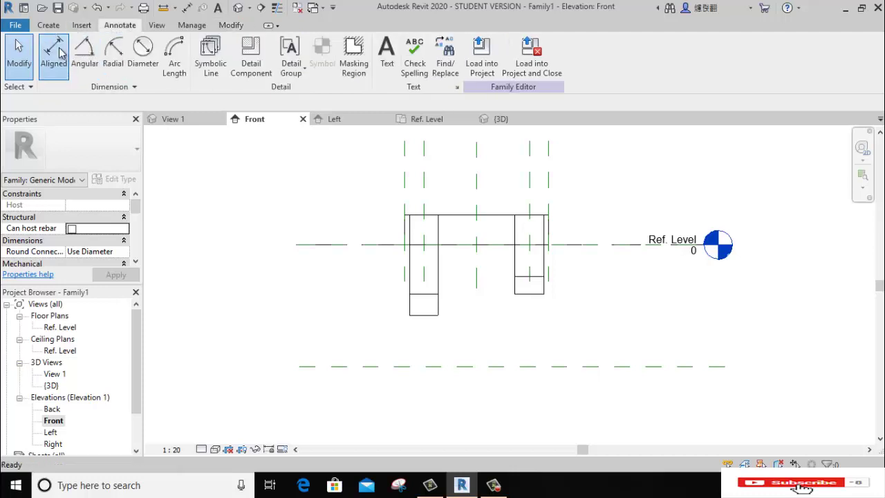
pyautogui.click(337, 245)
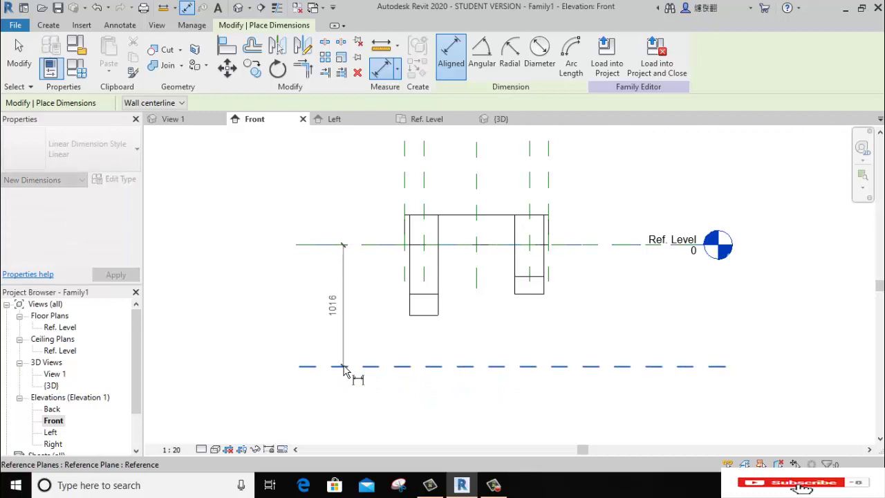
pyautogui.click(344, 366)
pyautogui.click(347, 411)
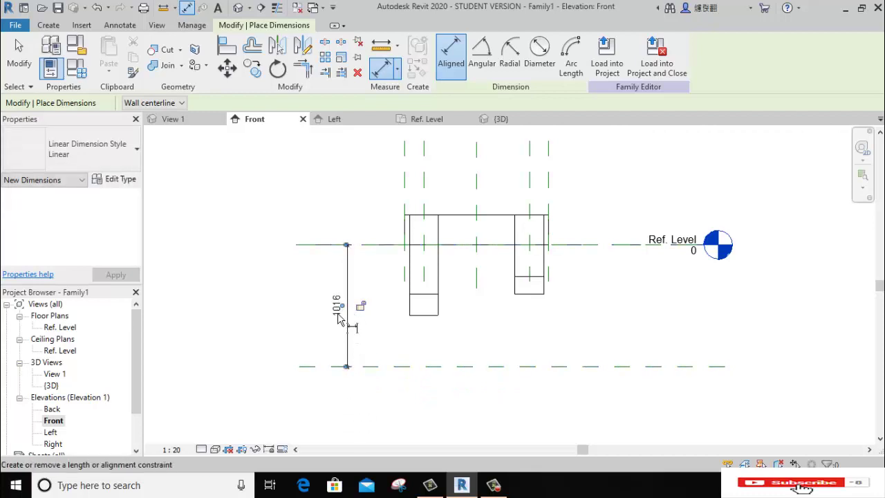
pyautogui.rightClick(220, 178)
pyautogui.click(231, 181)
pyautogui.rightClick(234, 173)
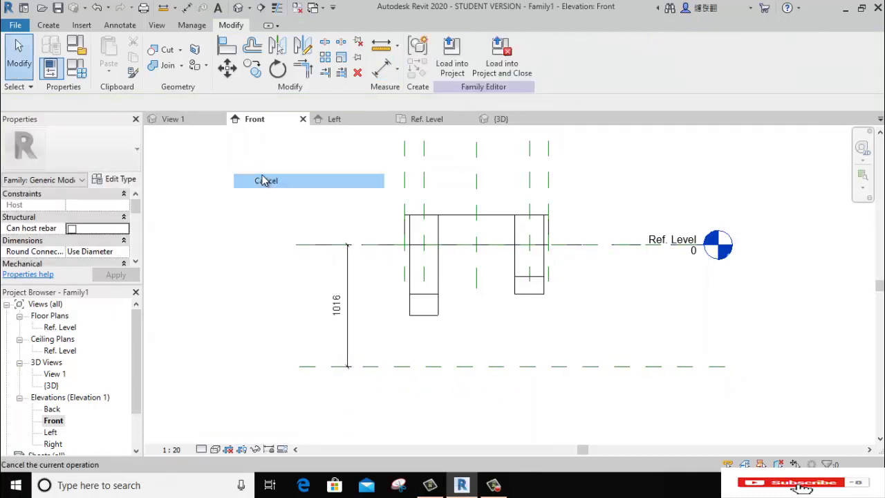
pyautogui.click(263, 181)
pyautogui.click(348, 288)
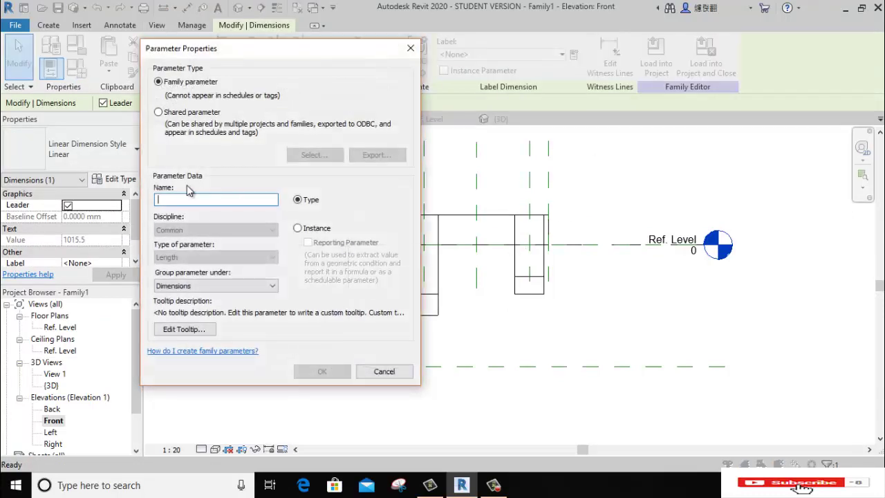
# Step: Label the 1016 dimension with a new type parameter named 'pile foot'
pyautogui.write('pile foot')
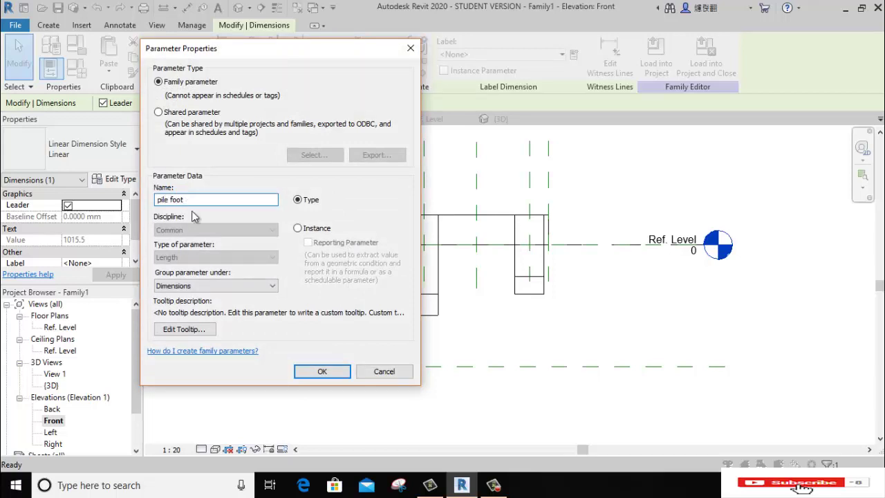
pyautogui.click(322, 371)
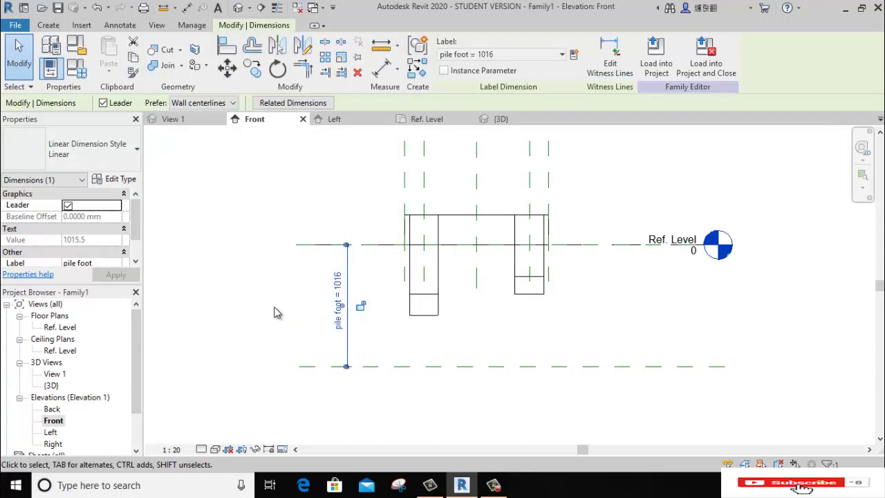
pyautogui.click(300, 316)
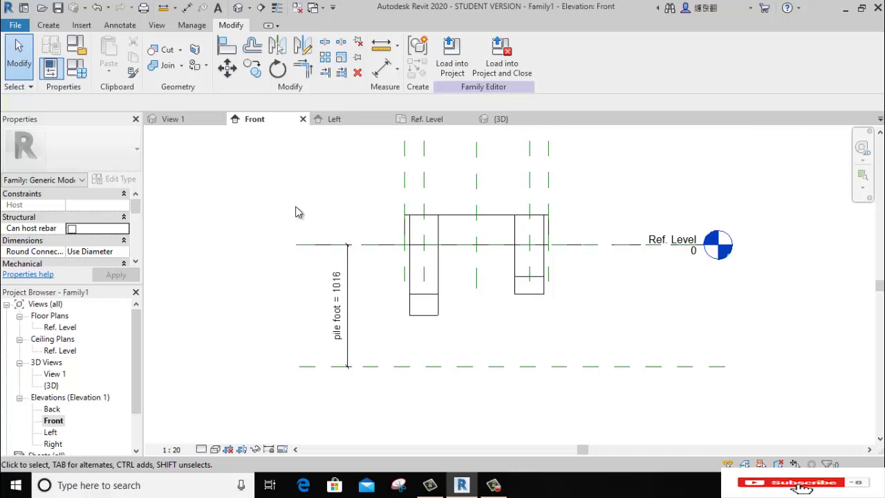
# Step: Set pile foot to 1200 in Family Types and apply it
pyautogui.click(79, 75)
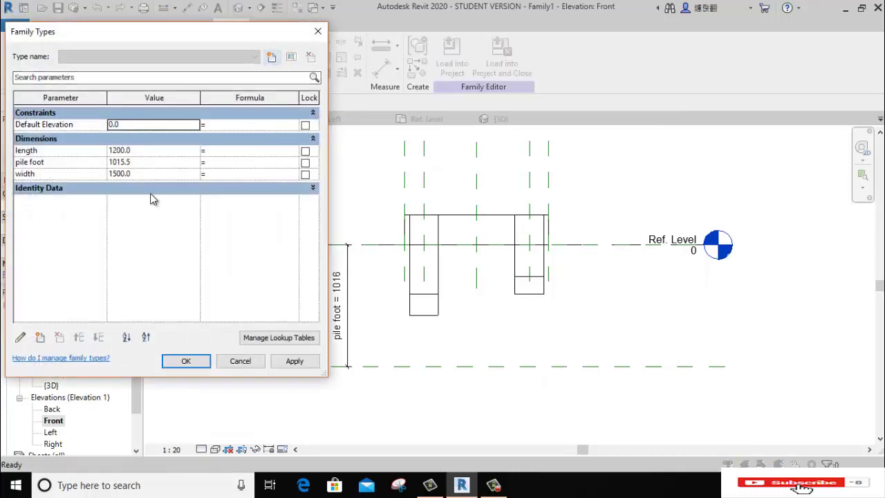
pyautogui.click(159, 161)
pyautogui.write('1200')
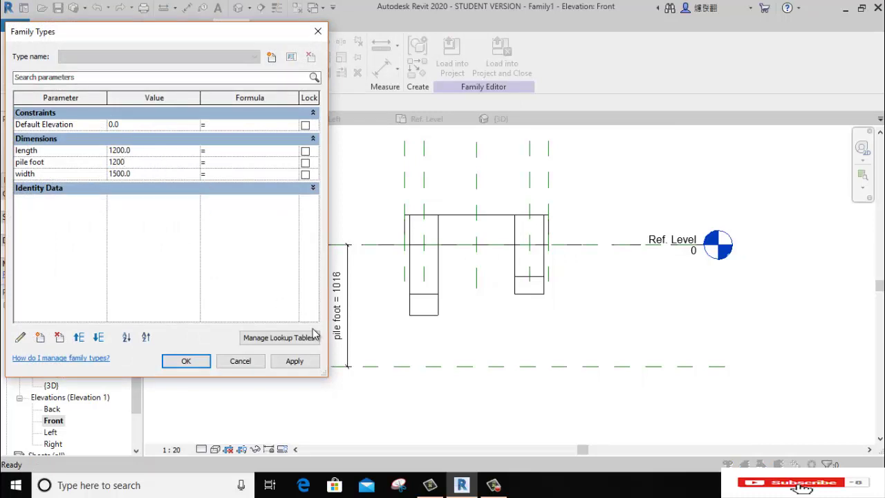
pyautogui.click(295, 361)
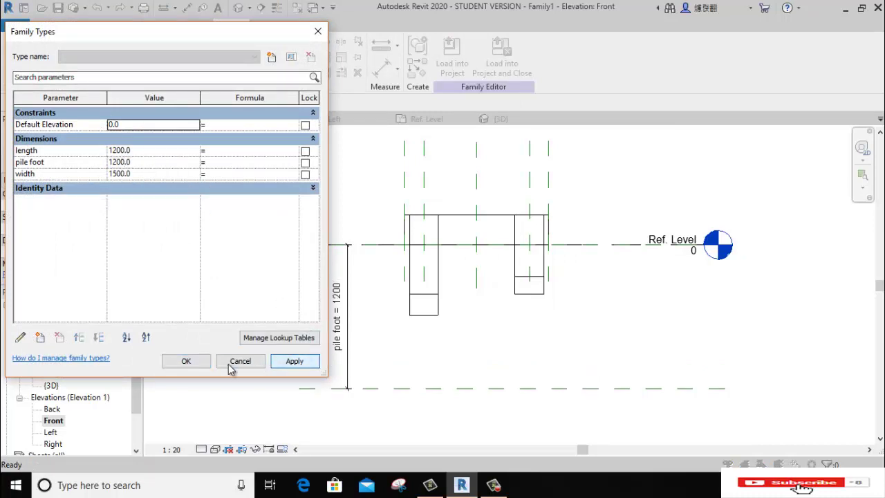
pyautogui.click(186, 360)
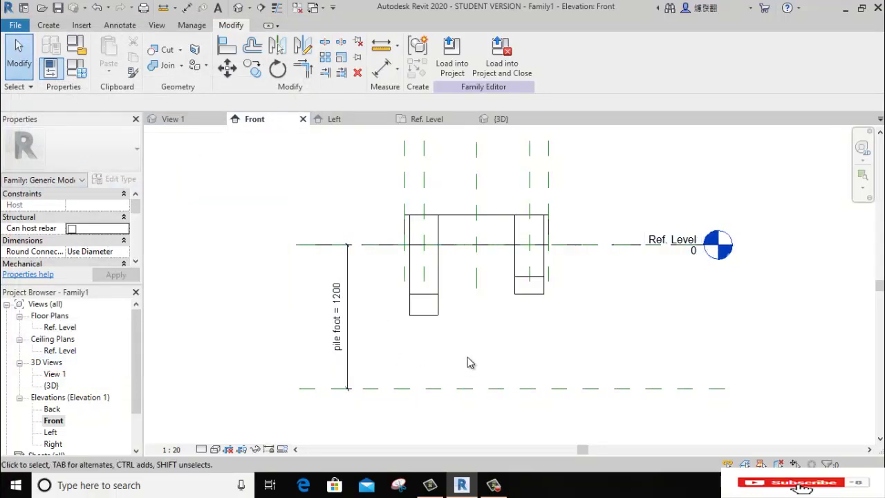
# Step: Align the left and right leg bottoms to the pile foot plane and lock the right one
pyautogui.click(225, 54)
pyautogui.click(377, 388)
pyautogui.click(424, 315)
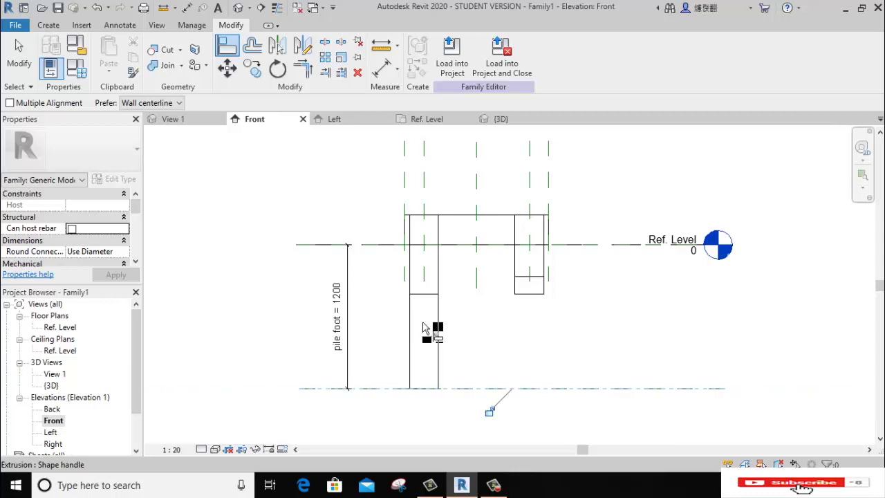
pyautogui.click(604, 389)
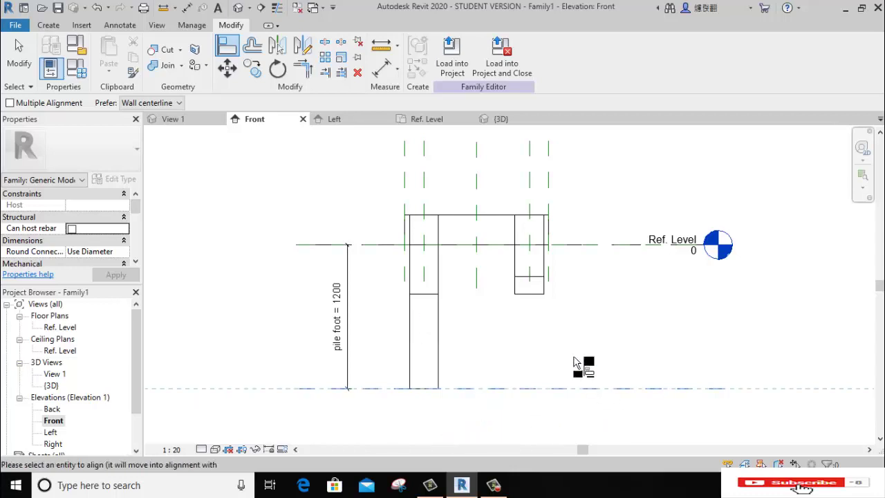
pyautogui.click(541, 293)
pyautogui.click(489, 411)
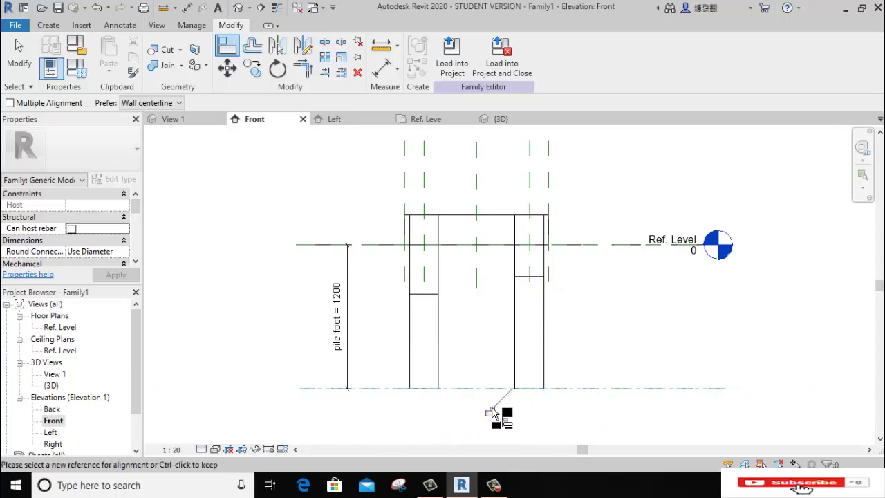
pyautogui.doubleClick(53, 408)
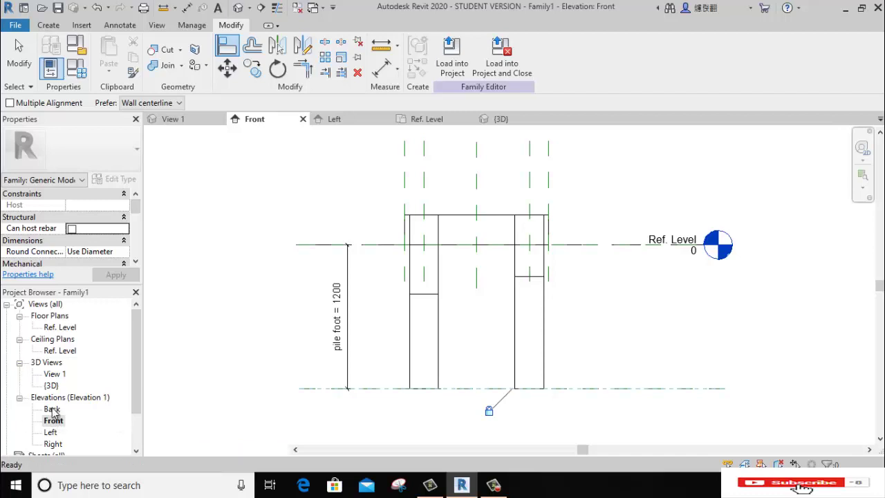
# Step: Align the back leg's bottom edge to the pile foot reference plane in the Back elevation
pyautogui.moveTo(412, 389); pyautogui.dragTo(386, 341, button='middle')
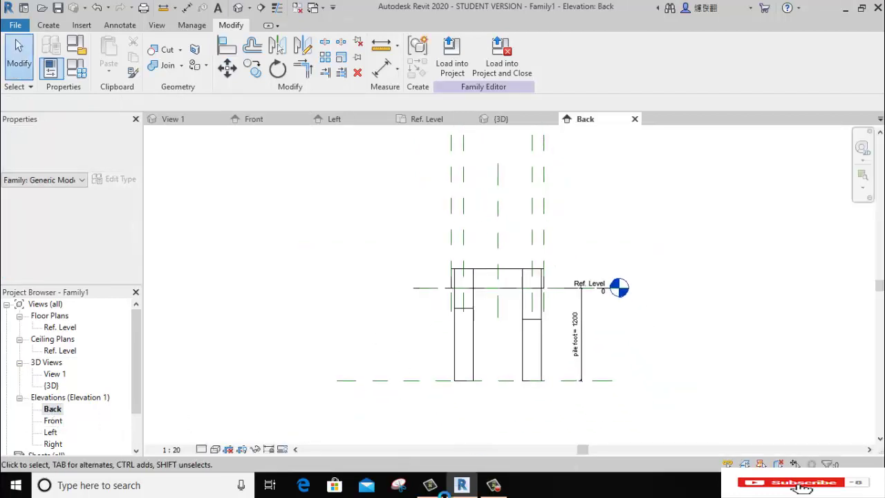
pyautogui.click(227, 45)
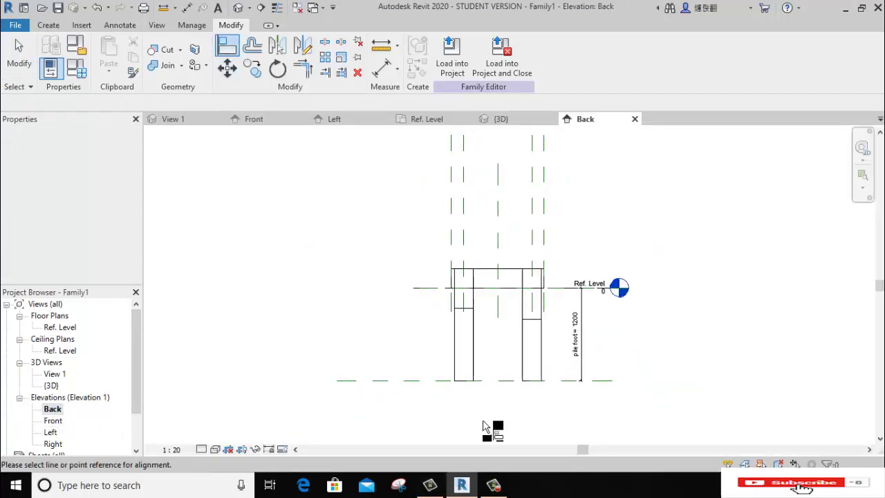
pyautogui.click(413, 380)
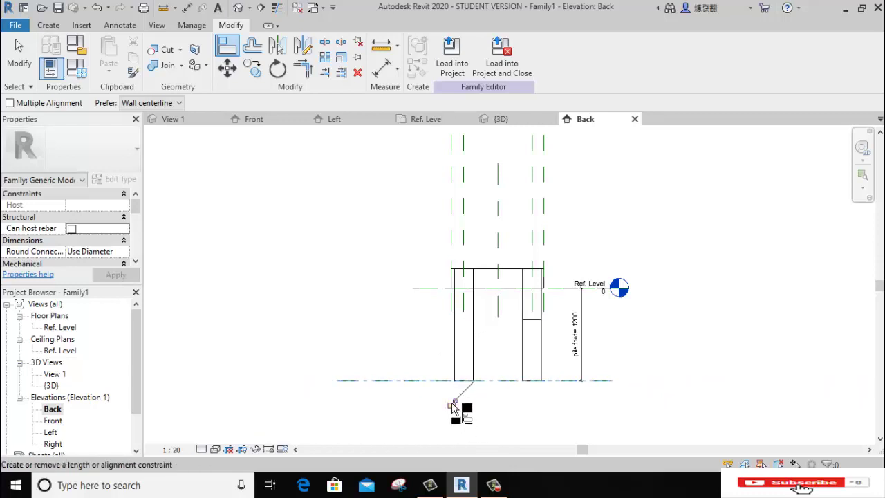
pyautogui.click(534, 328)
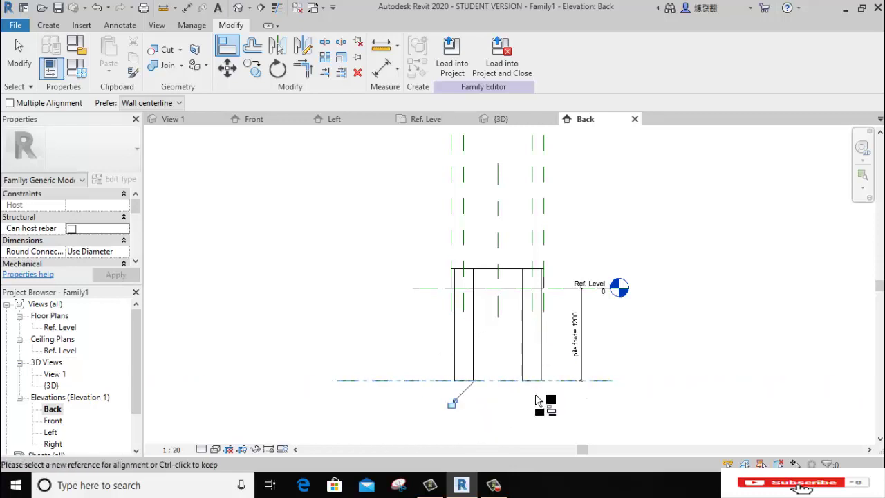
pyautogui.click(452, 403)
pyautogui.rightClick(316, 240)
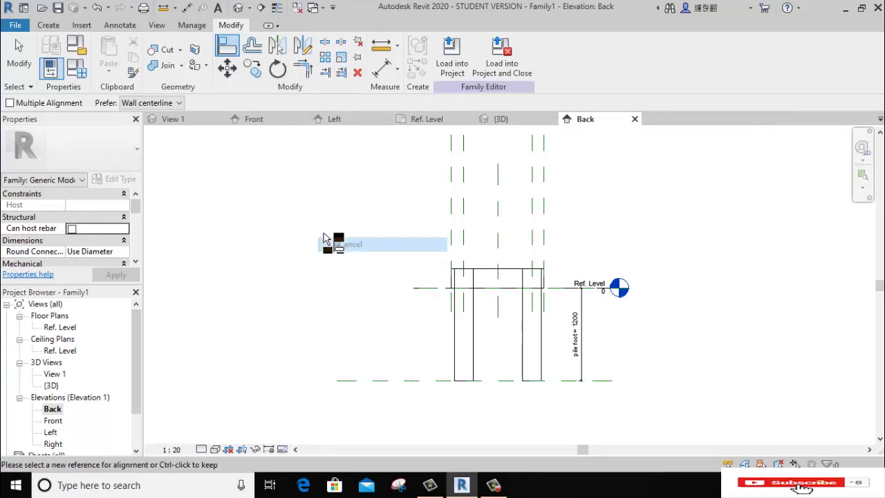
pyautogui.click(336, 242)
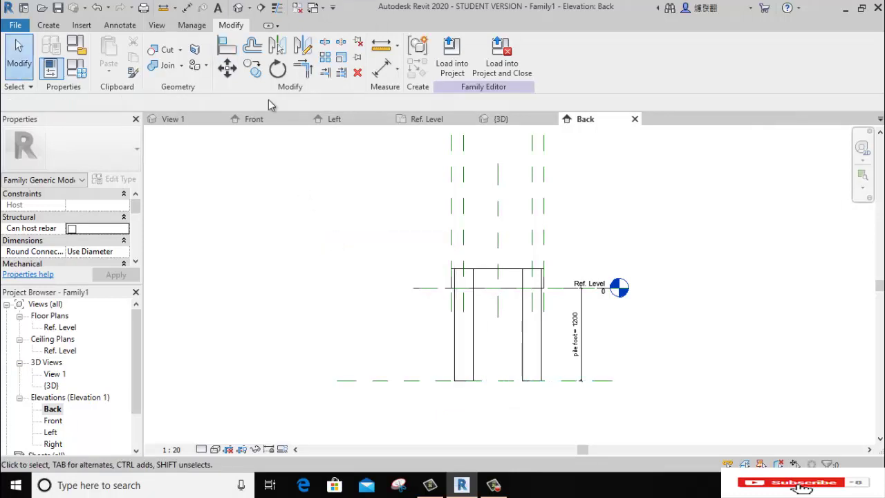
pyautogui.click(239, 9)
pyautogui.scroll(-2, 452, 270)
# Step: Join the front and left cylindrical legs to the tabletop
pyautogui.scroll(-1, 449, 370)
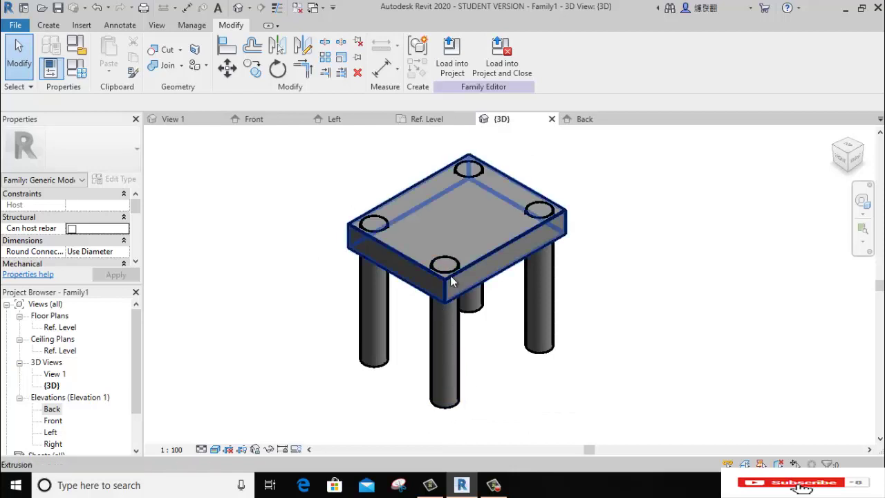
pyautogui.scroll(2, 451, 276)
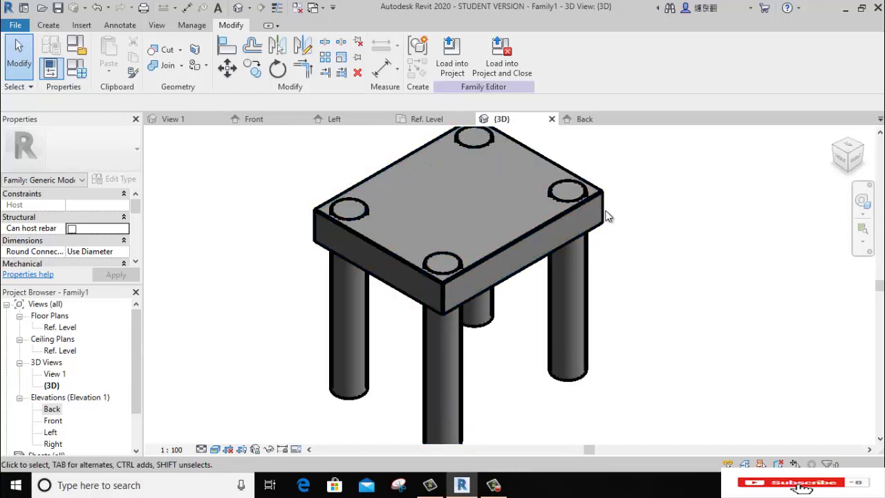
pyautogui.keyDown('shift'); pyautogui.moveTo(604, 213); pyautogui.dragTo(574, 299, button='middle'); pyautogui.keyUp('shift')
pyautogui.click(168, 65)
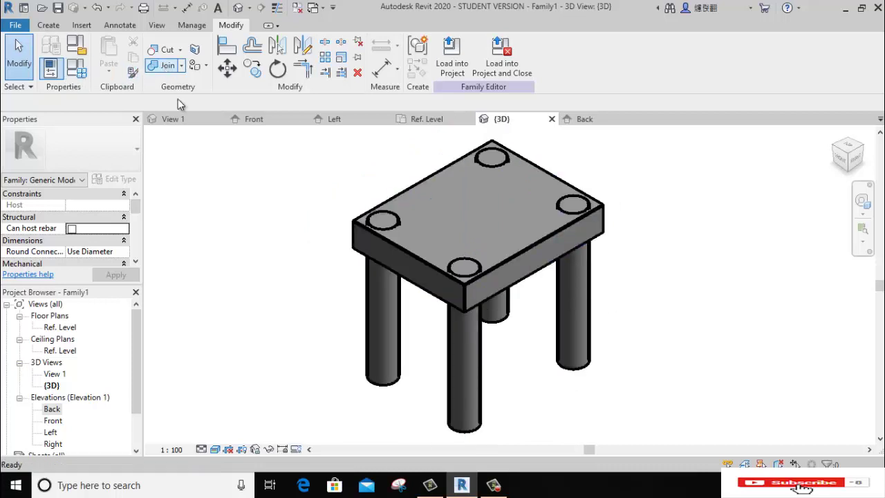
pyautogui.click(482, 369)
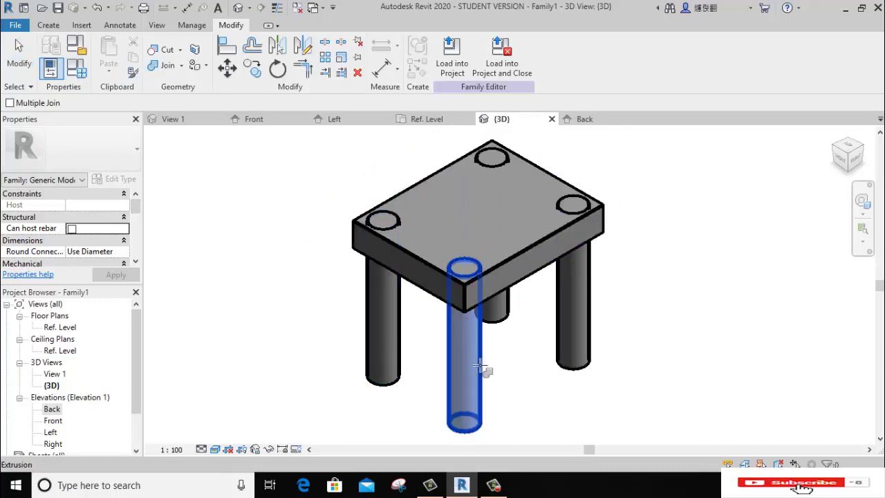
pyautogui.click(488, 281)
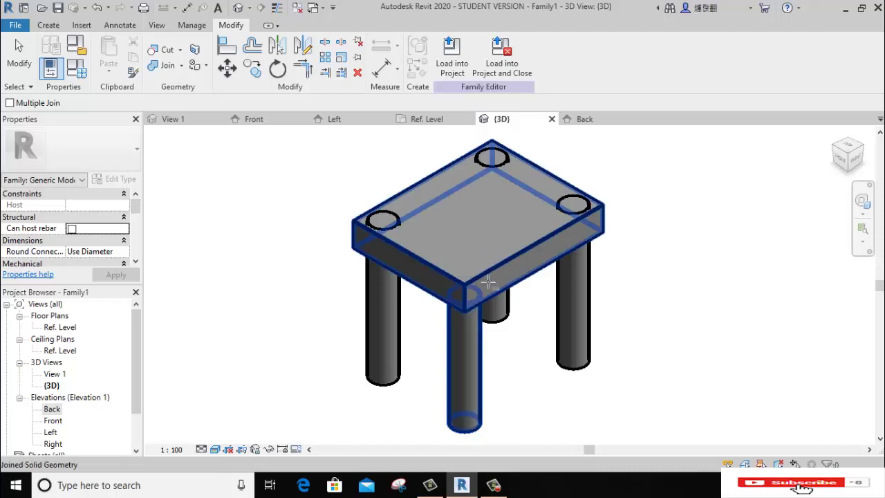
pyautogui.click(373, 311)
pyautogui.click(398, 253)
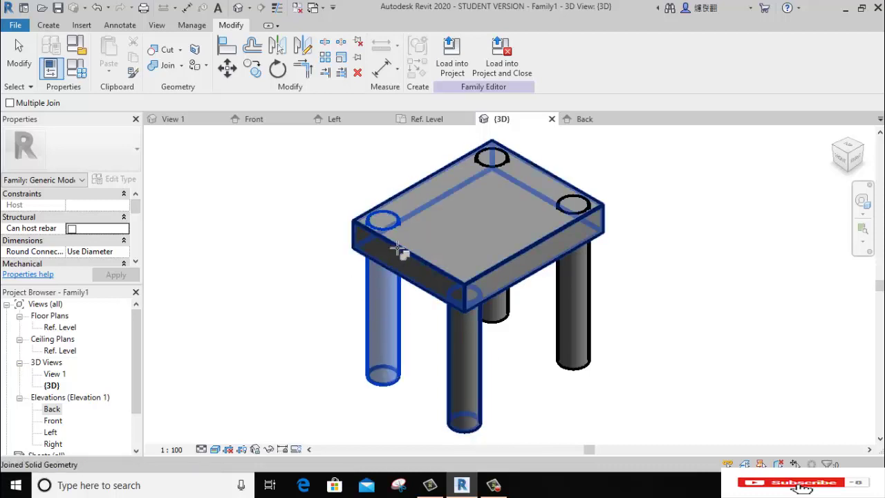
# Step: Join the right and back legs to the tabletop, then end the Join command
pyautogui.click(589, 300)
pyautogui.click(550, 244)
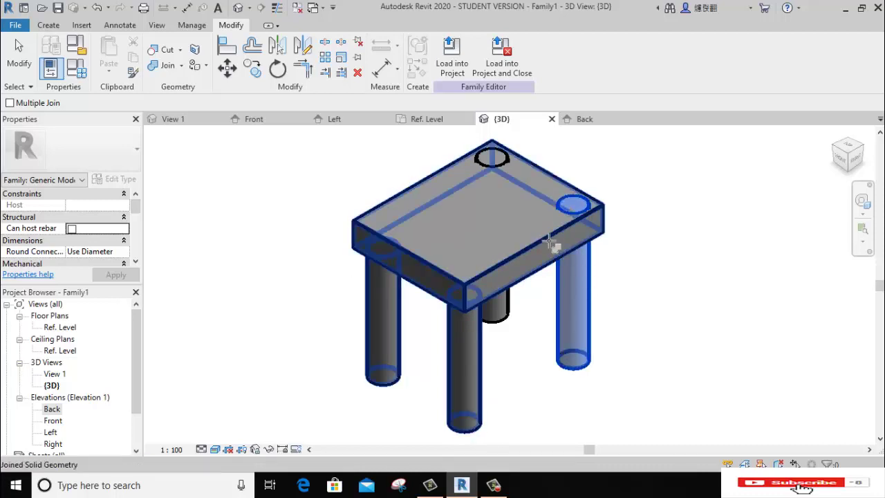
pyautogui.click(512, 312)
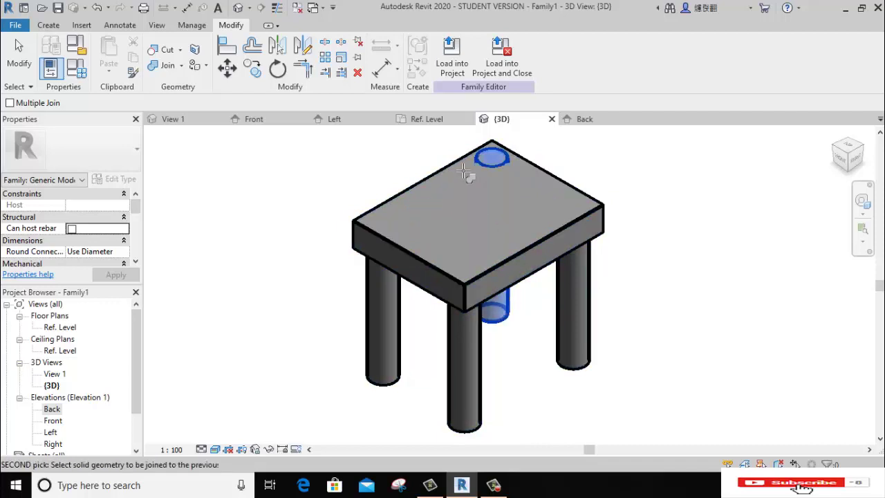
pyautogui.click(477, 166)
pyautogui.rightClick(295, 179)
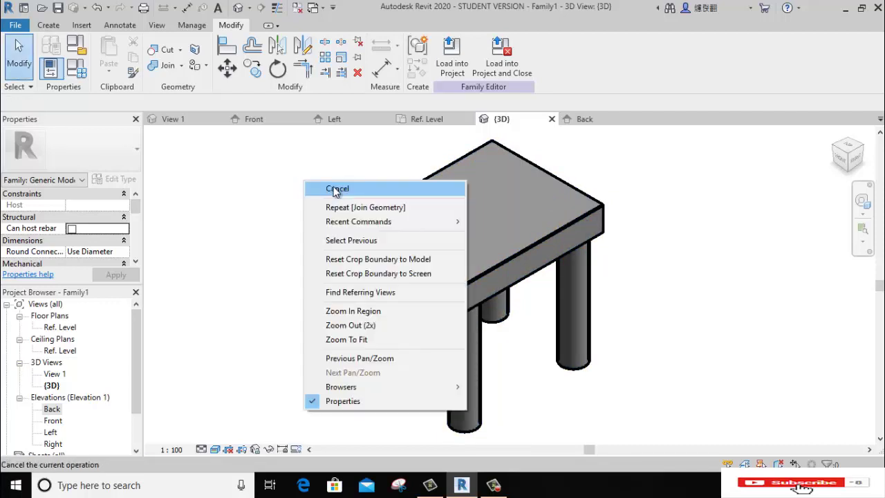
pyautogui.click(315, 184)
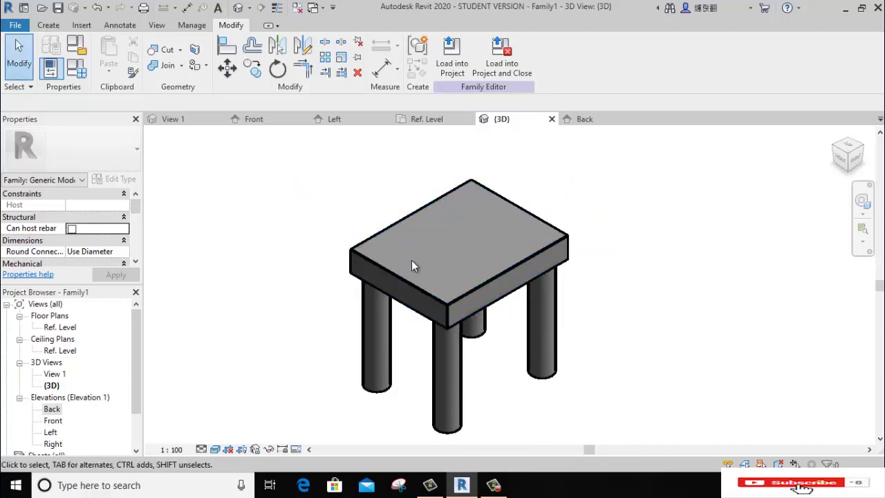
# Step: Change the pile foot parameter from 1200.0 to 1000 in Family Types and apply it
pyautogui.click(76, 70)
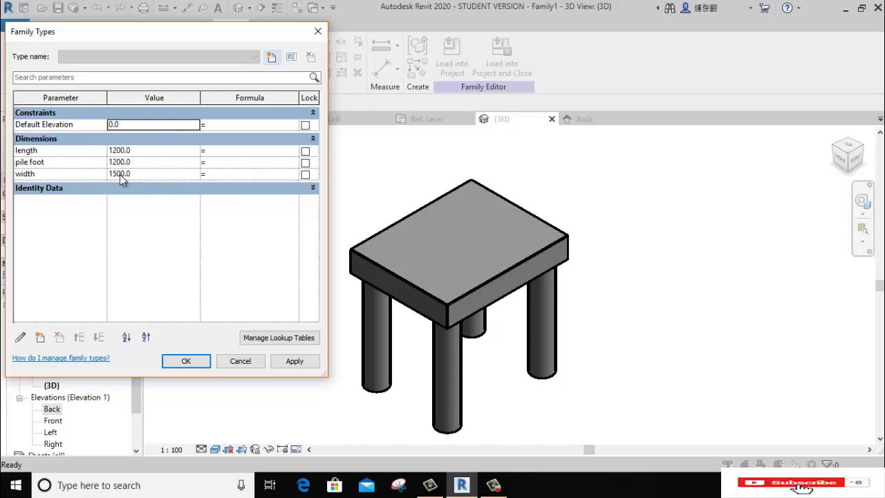
pyautogui.click(170, 161)
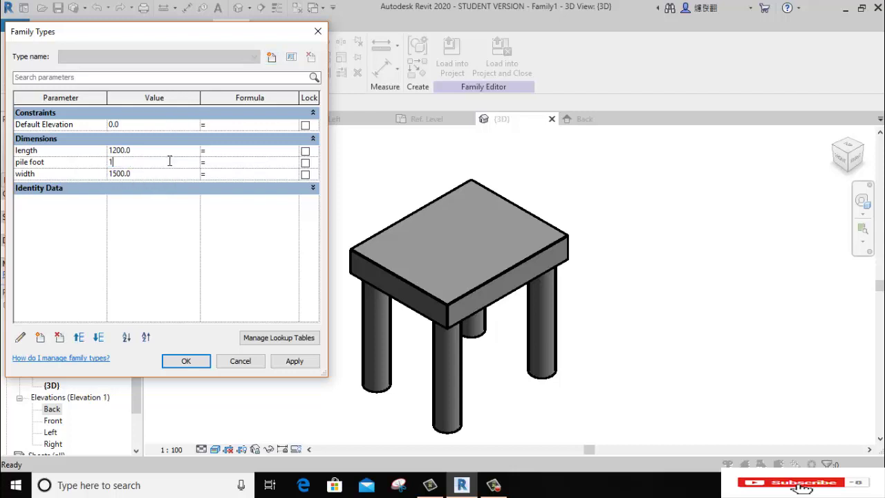
pyautogui.write('000')
pyautogui.click(306, 358)
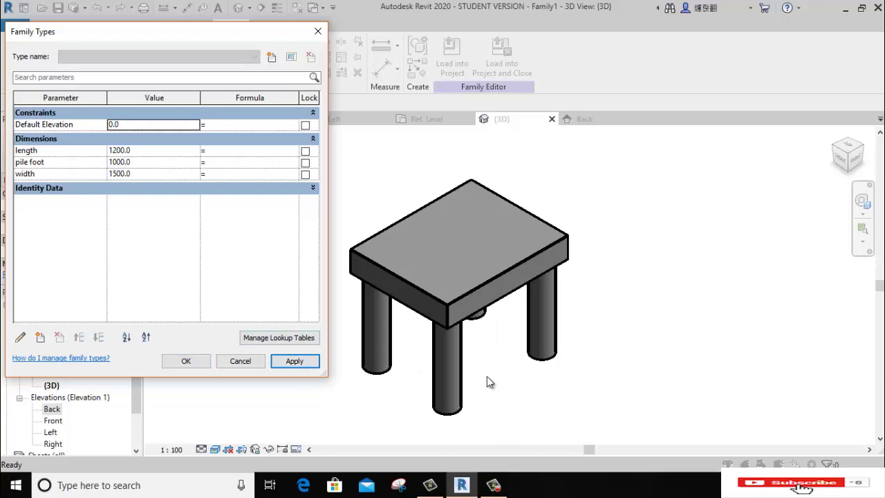
pyautogui.click(184, 367)
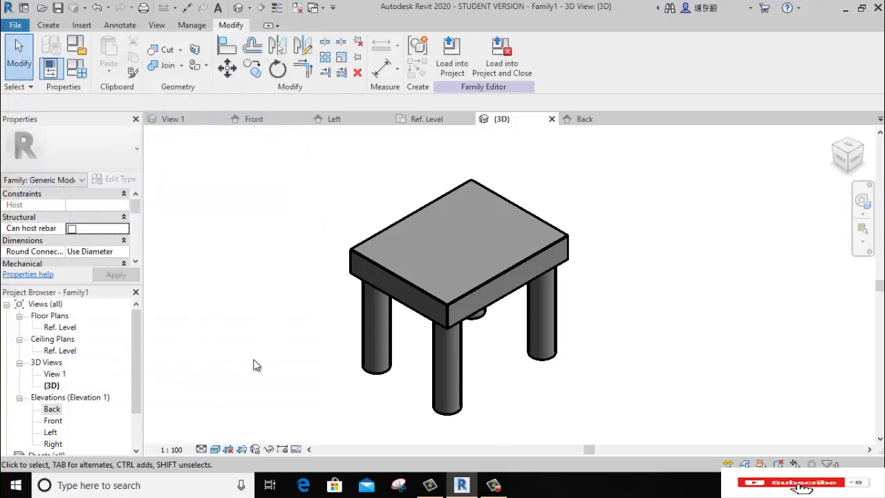
pyautogui.moveTo(253, 364)
pyautogui.keyDown('shift'); pyautogui.mouseDown(button='middle')
pyautogui.moveTo(308, 373)
pyautogui.moveTo(474, 309)
pyautogui.moveTo(658, 292)
pyautogui.moveTo(426, 316)
pyautogui.moveTo(394, 353)
pyautogui.mouseUp(button='middle'); pyautogui.keyUp('shift')
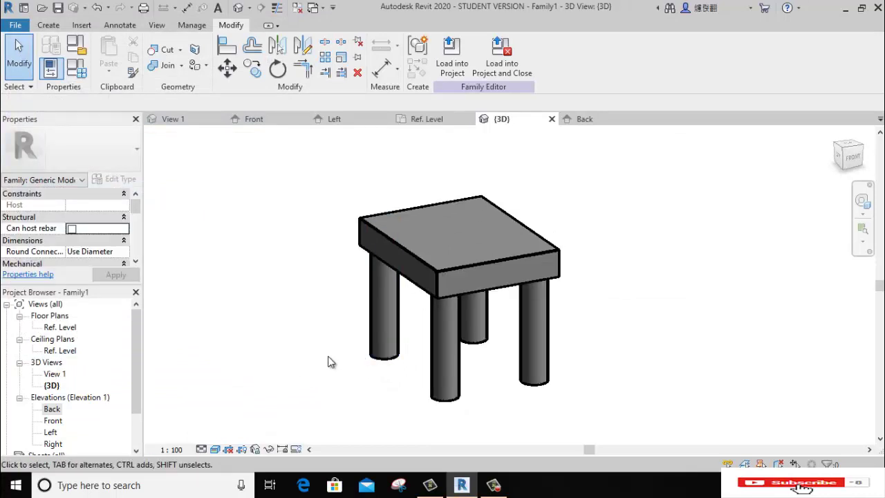
pyautogui.moveTo(585, 364)
pyautogui.keyDown('shift'); pyautogui.mouseDown(button='middle')
pyautogui.moveTo(479, 366)
pyautogui.moveTo(442, 338)
pyautogui.mouseUp(button='middle'); pyautogui.keyUp('shift')
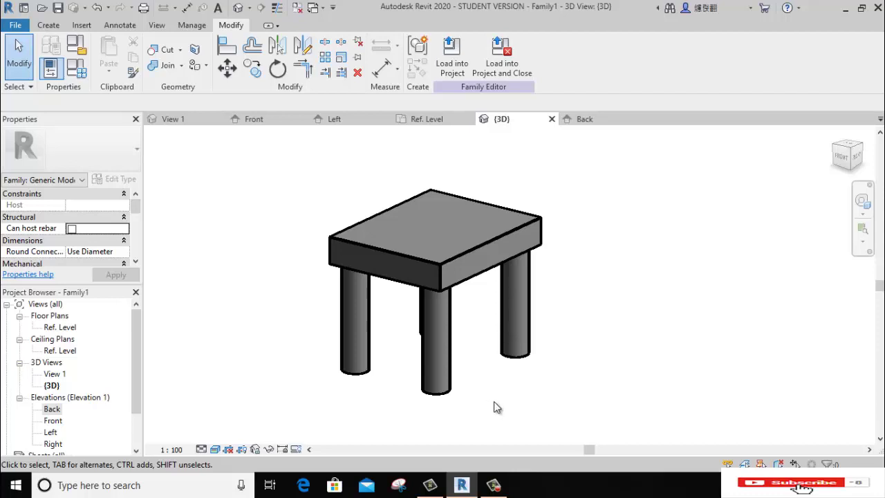
pyautogui.click(495, 486)
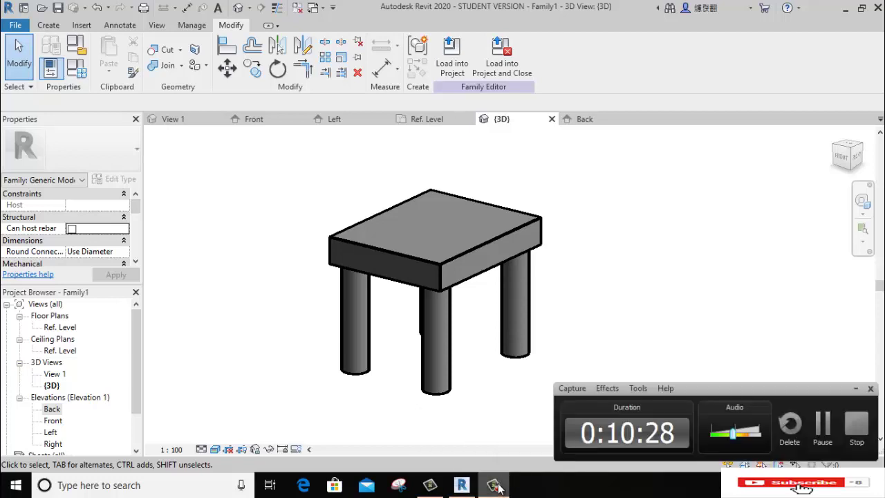